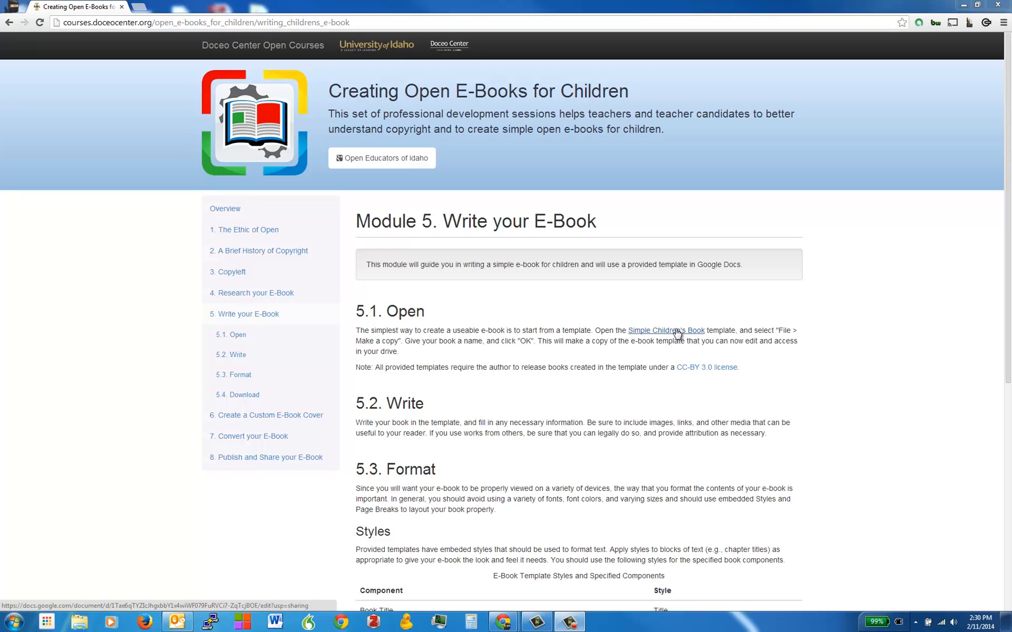
# Open the Simple Children's Book template and make a copy of it named "Big White Horse"
pyautogui.click(680, 331)
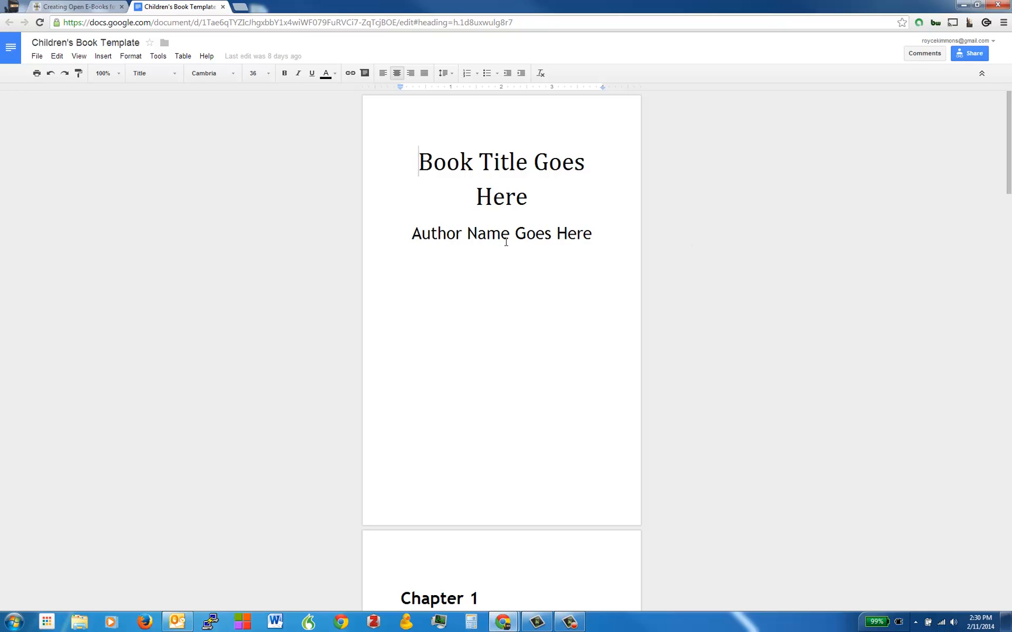
pyautogui.click(37, 57)
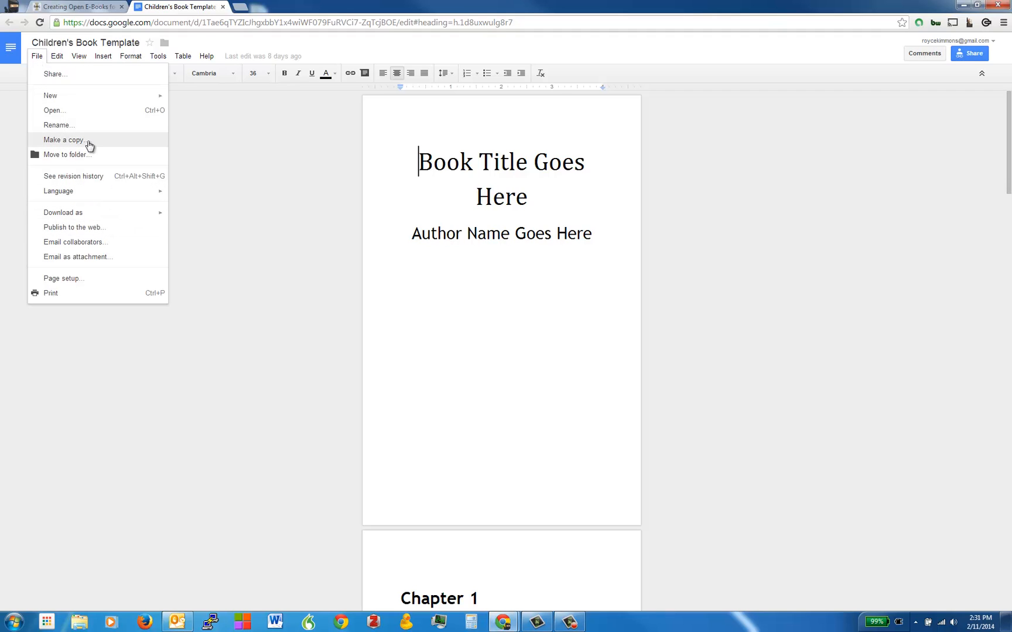
pyautogui.click(132, 146)
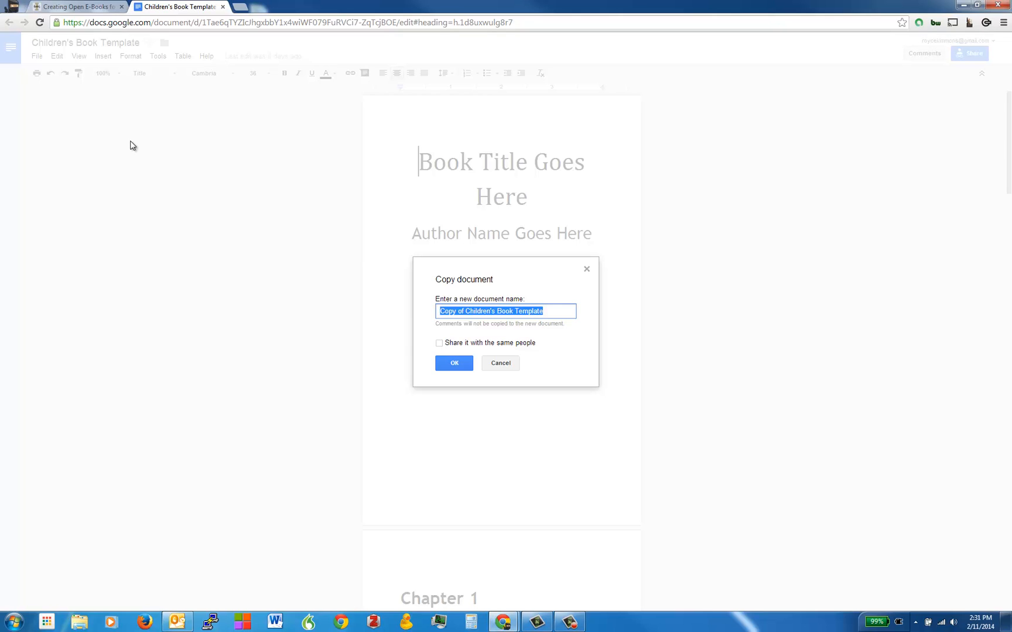
pyautogui.write('Big White Horse')
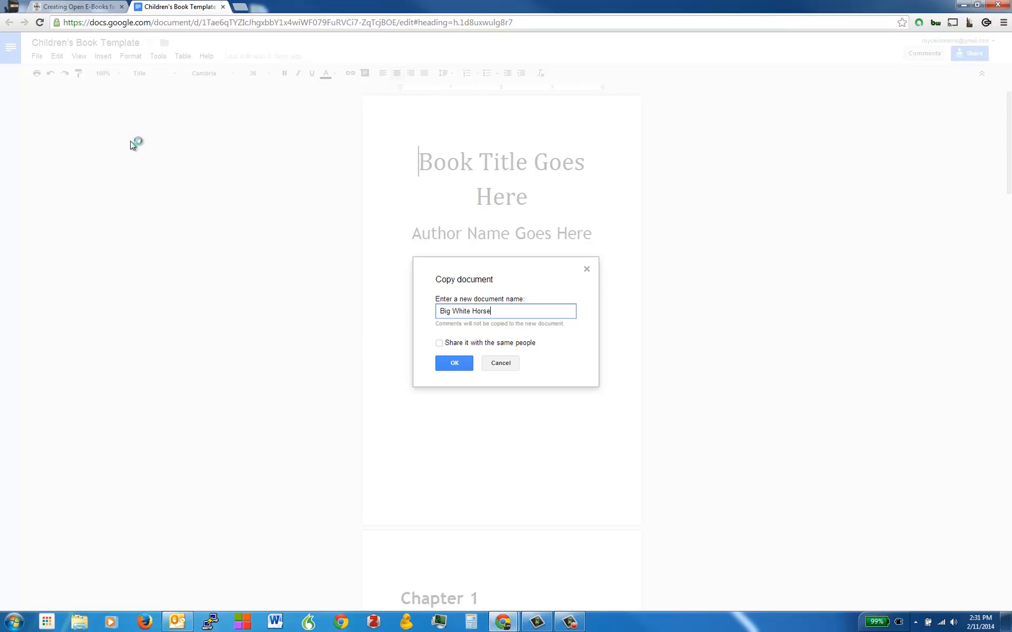
pyautogui.press('Return')
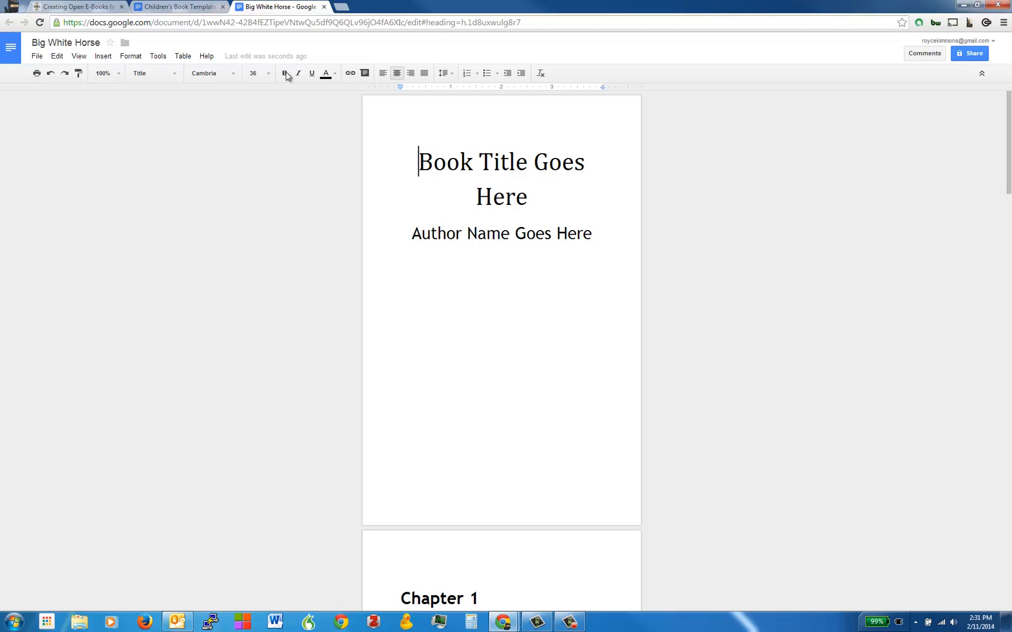
# Replace the cover page's title placeholder with "Big White Horse" and the author placeholder with the author's full name
pyautogui.moveTo(418, 162); pyautogui.dragTo(528, 192)
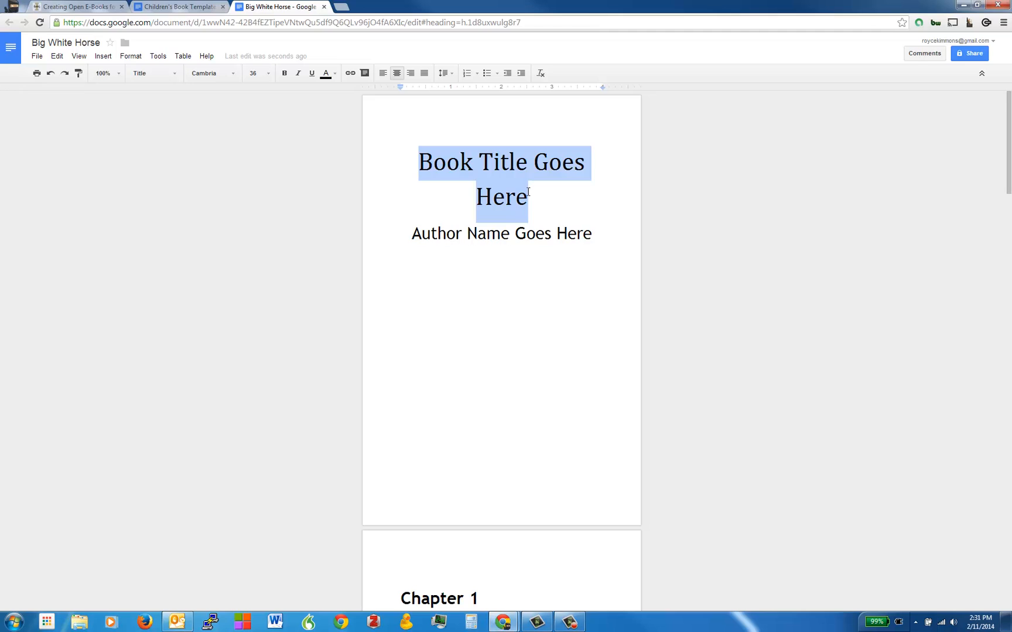
pyautogui.write('B')
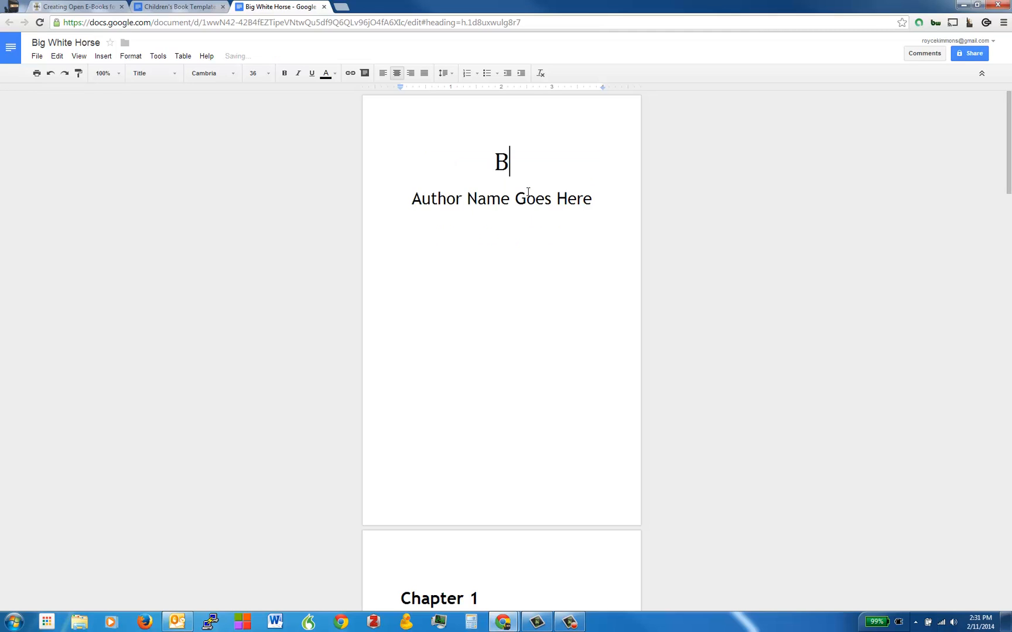
pyautogui.write('ig White Horse')
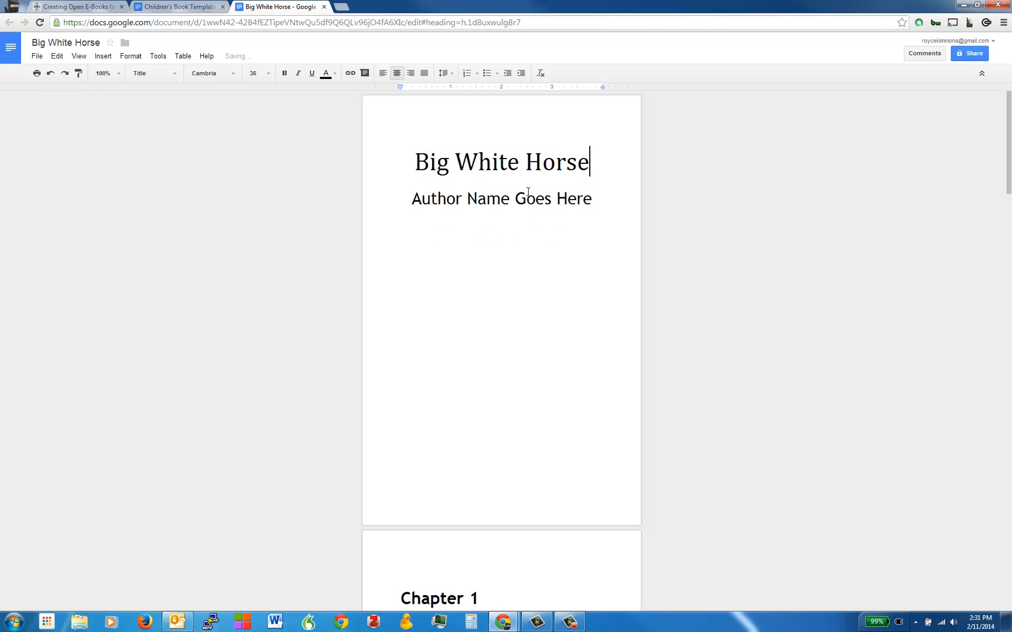
pyautogui.moveTo(592, 199); pyautogui.dragTo(411, 198)
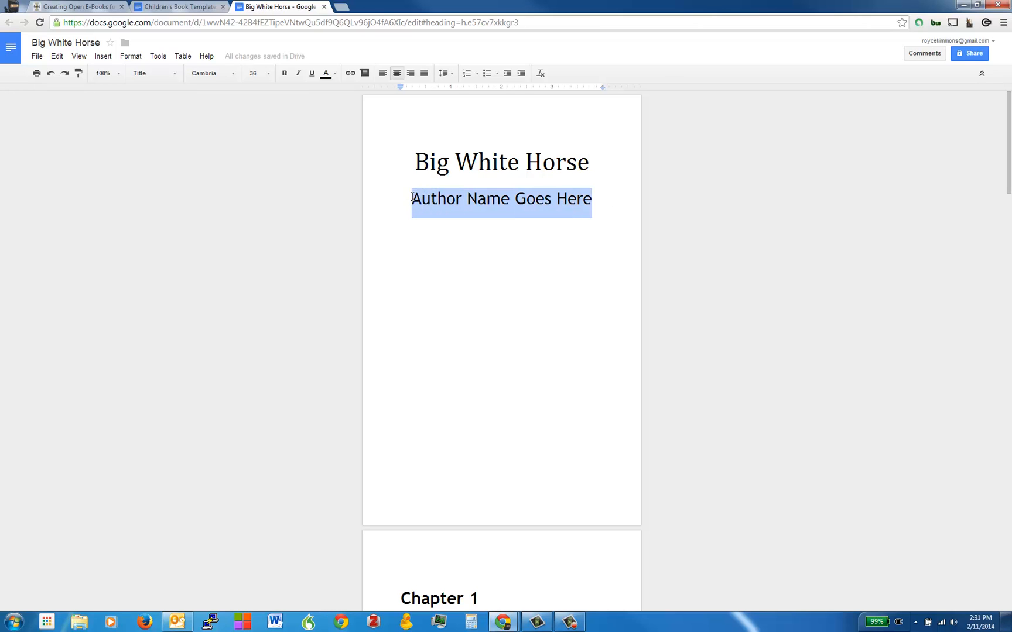
pyautogui.write('Royce Kimmons')
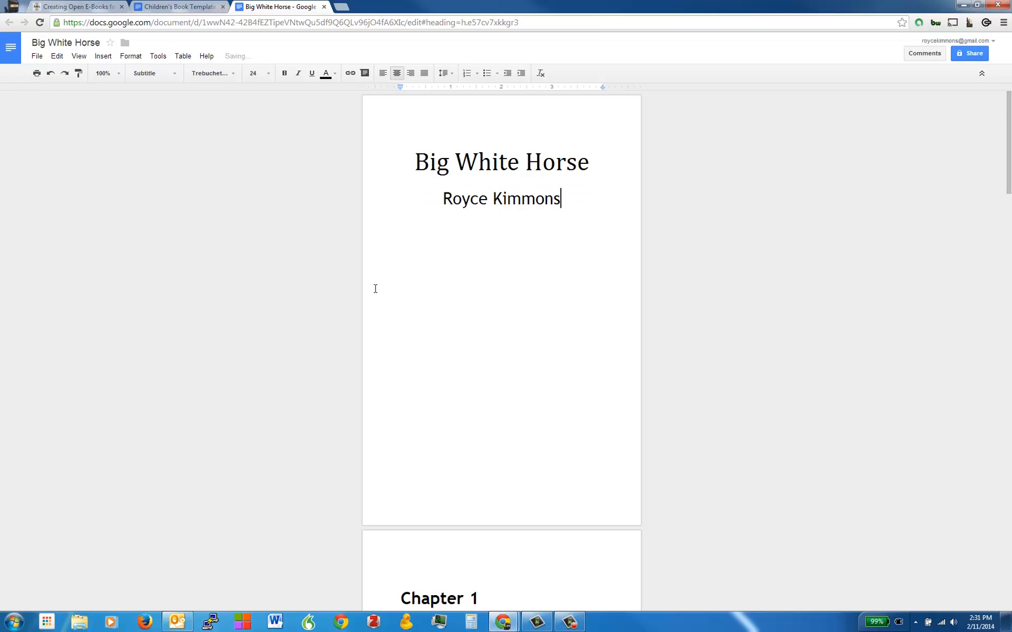
# Replace the Chapter 1 heading with "Home" and all the placeholder text below it with "The big white horse lives on a ranch."
pyautogui.scroll(-3, 373, 289)
pyautogui.scroll(-2, 370, 290)
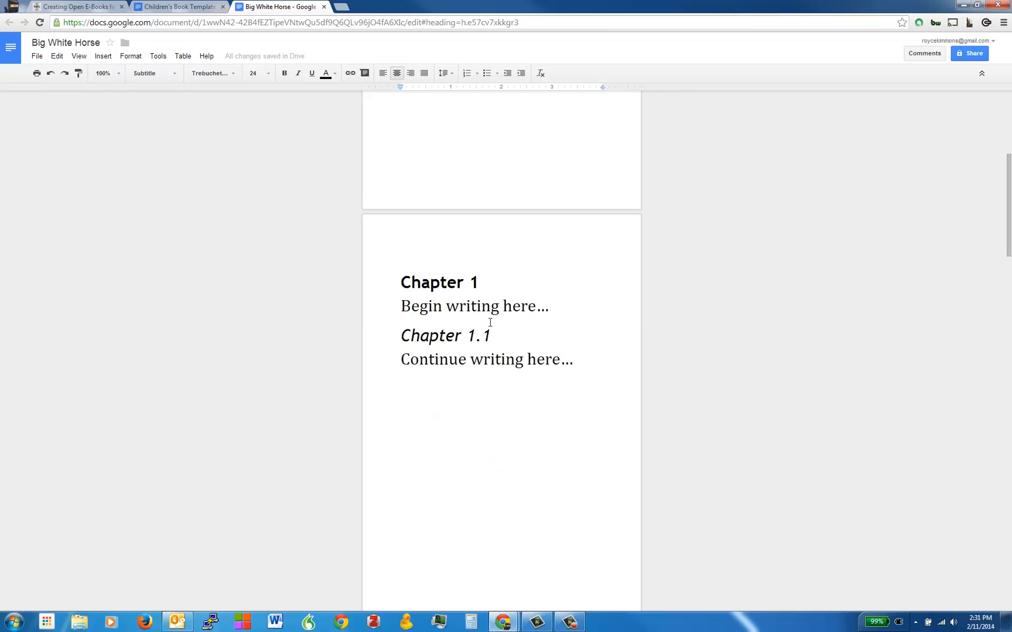
pyautogui.moveTo(481, 284); pyautogui.dragTo(380, 278)
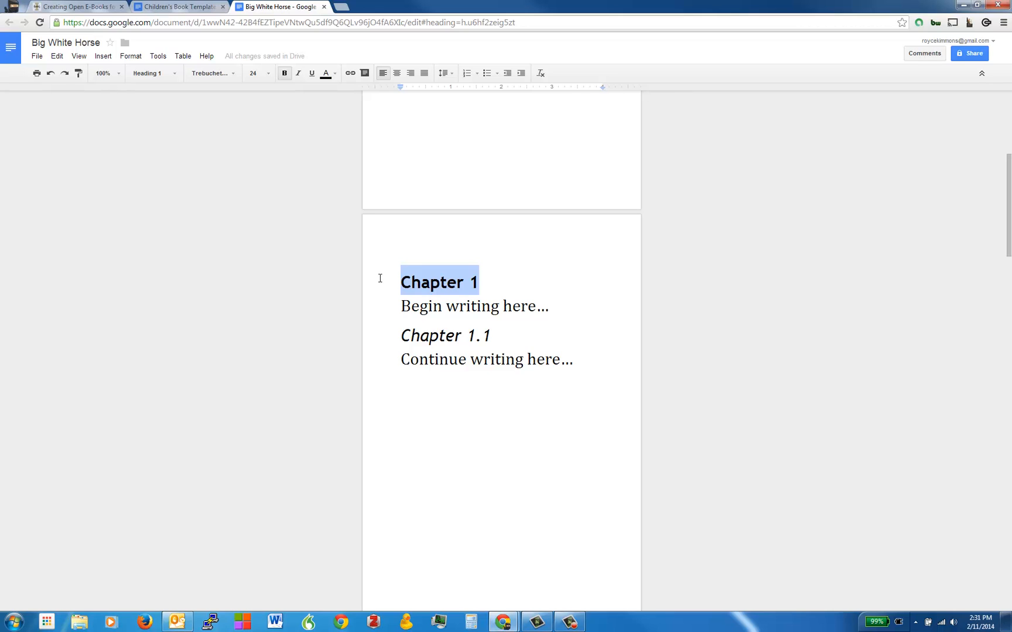
pyautogui.write('Home')
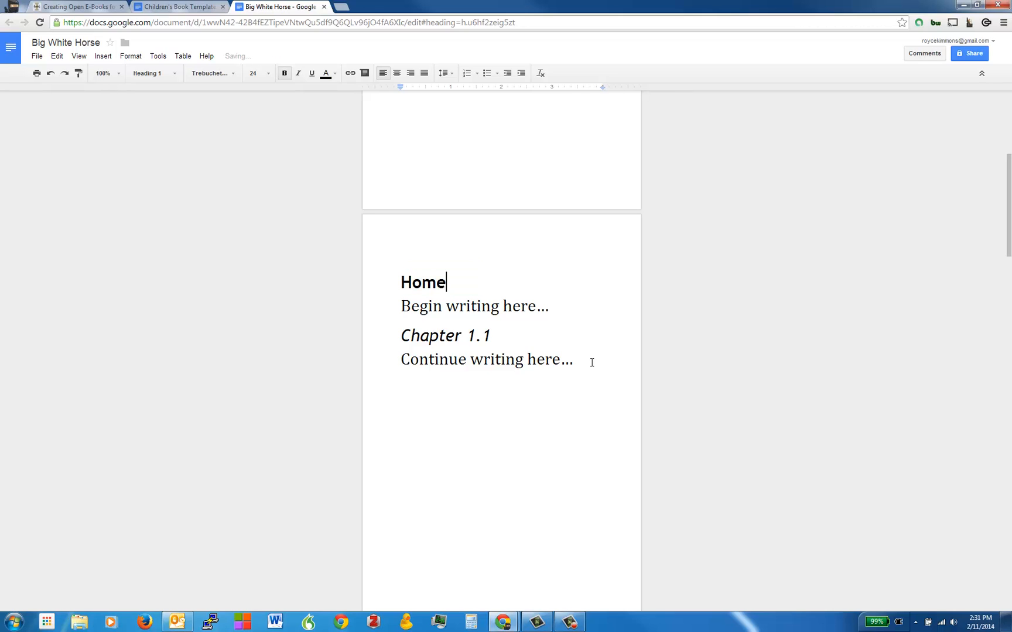
pyautogui.moveTo(574, 360); pyautogui.dragTo(400, 304)
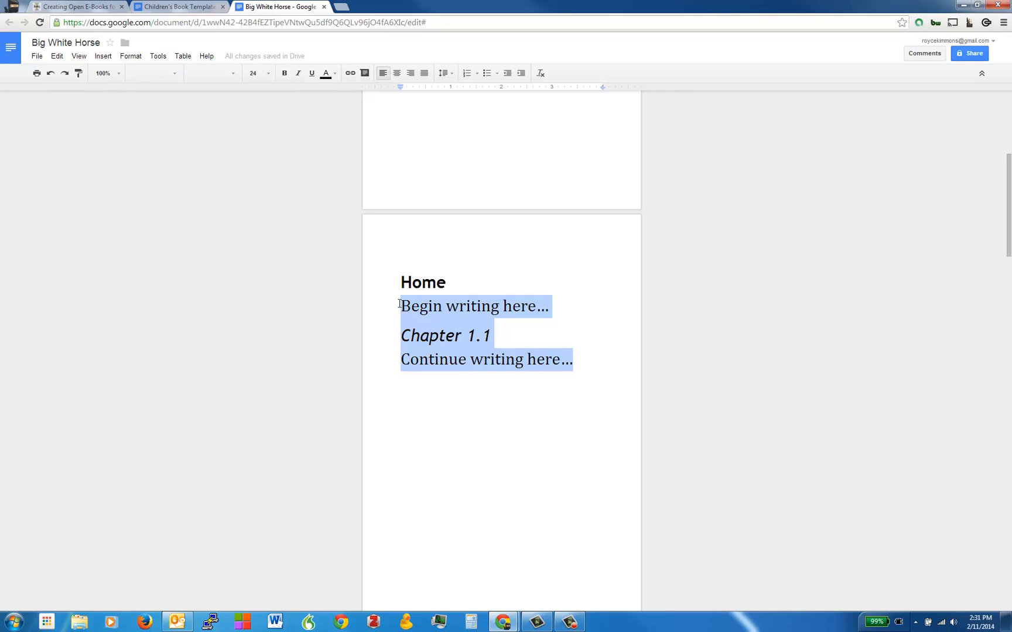
pyautogui.write('The big white hor')
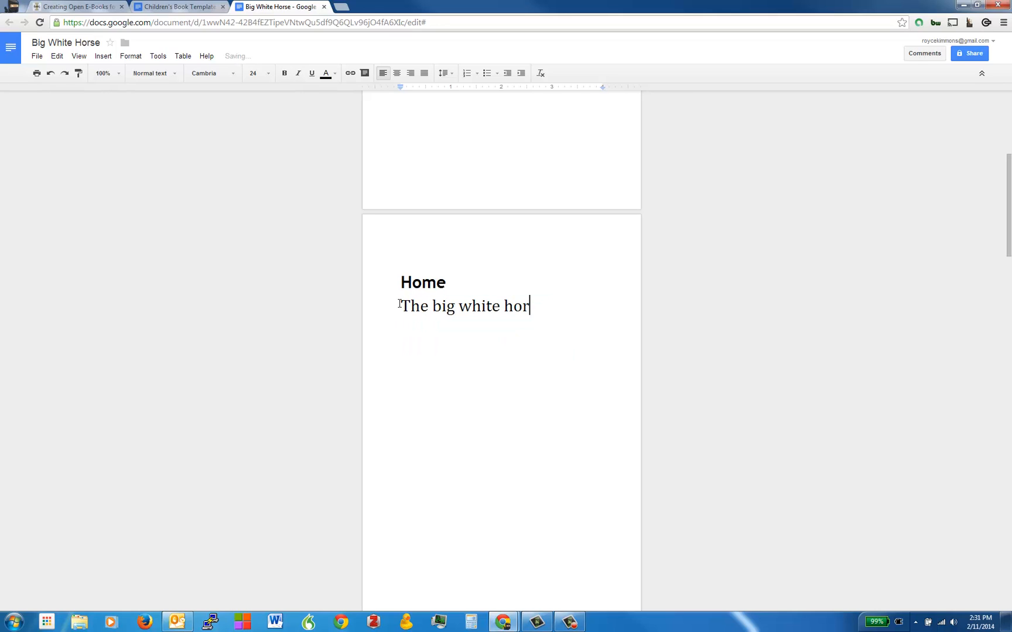
pyautogui.write('se lives on ')
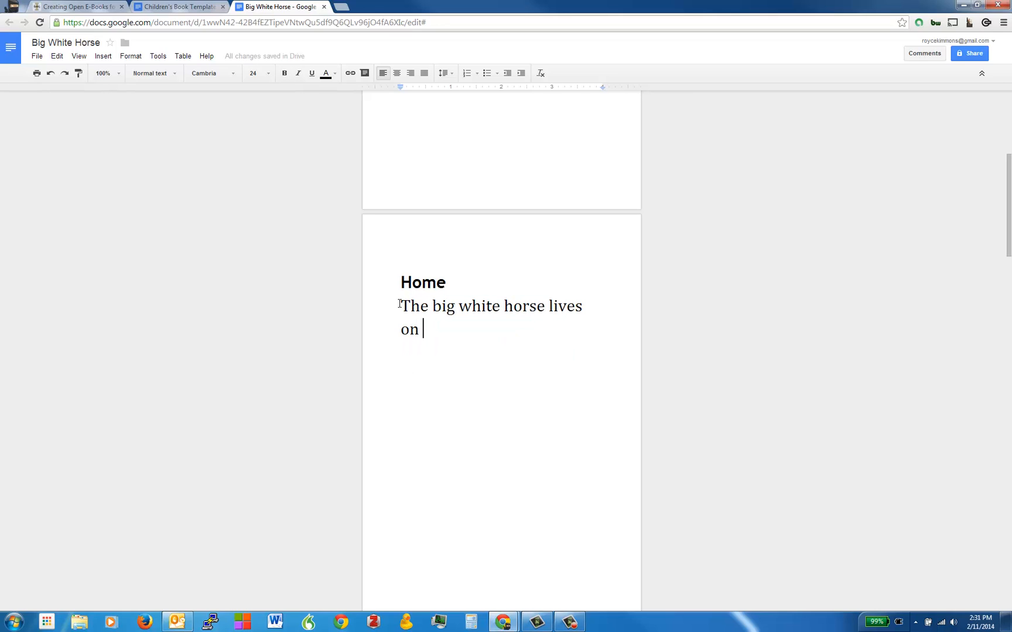
pyautogui.write('a ranch.')
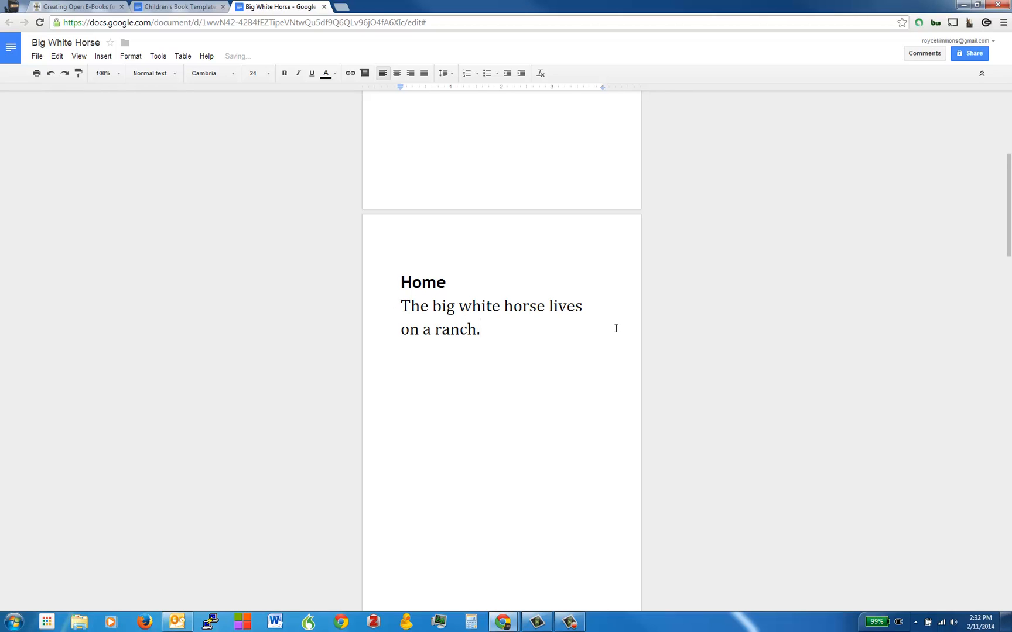
# Replace the Chapter 2 heading with "Food" and its body text with "The big white horse loves to eat hay and carrots."
pyautogui.scroll(-2, 553, 301)
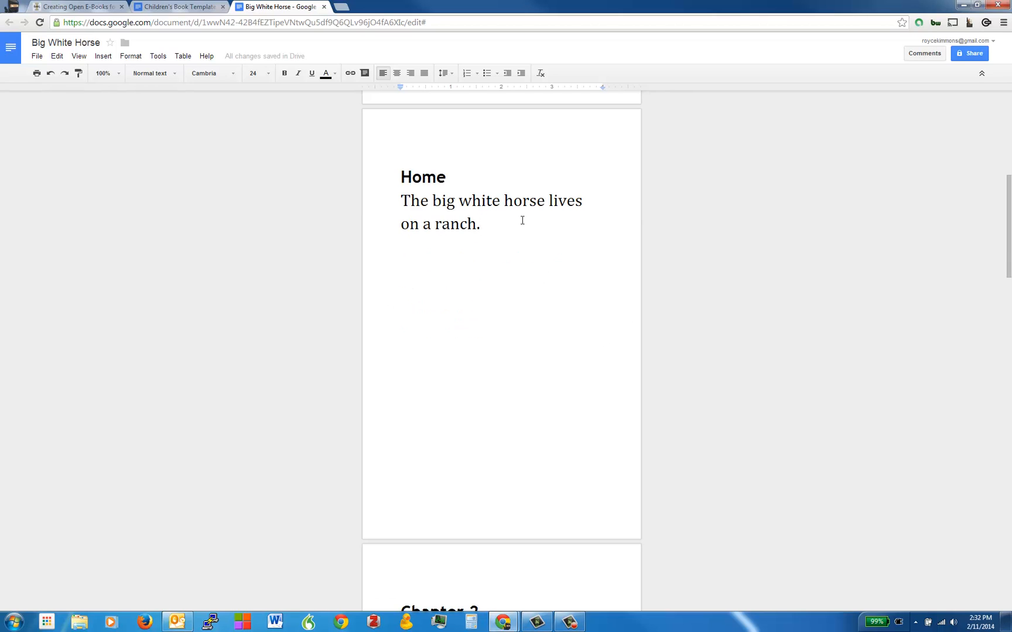
pyautogui.scroll(-1, 531, 221)
pyautogui.scroll(-6, 531, 221)
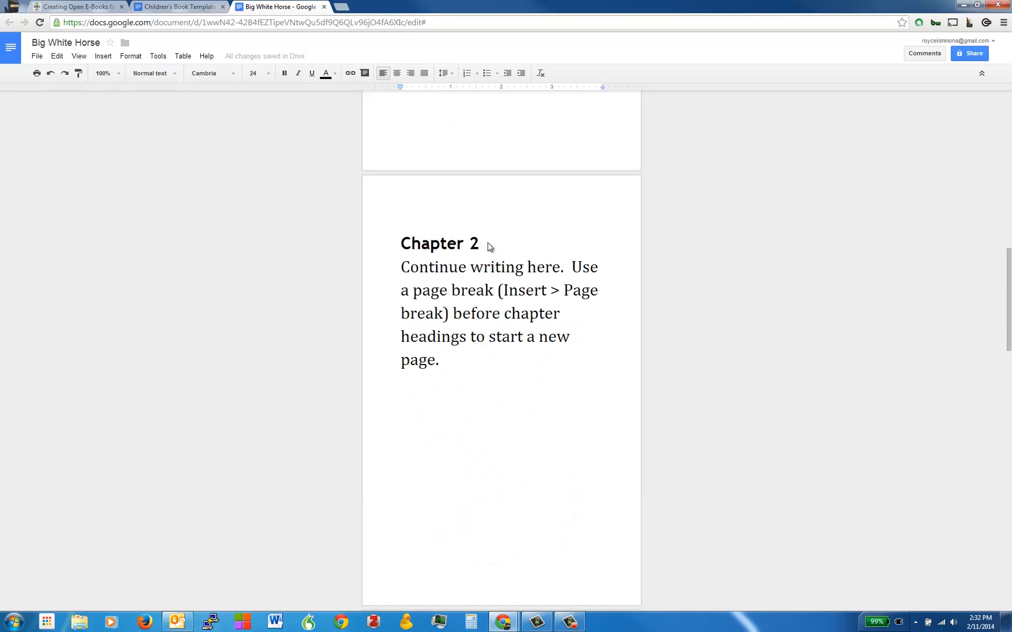
pyautogui.moveTo(488, 244); pyautogui.dragTo(390, 242)
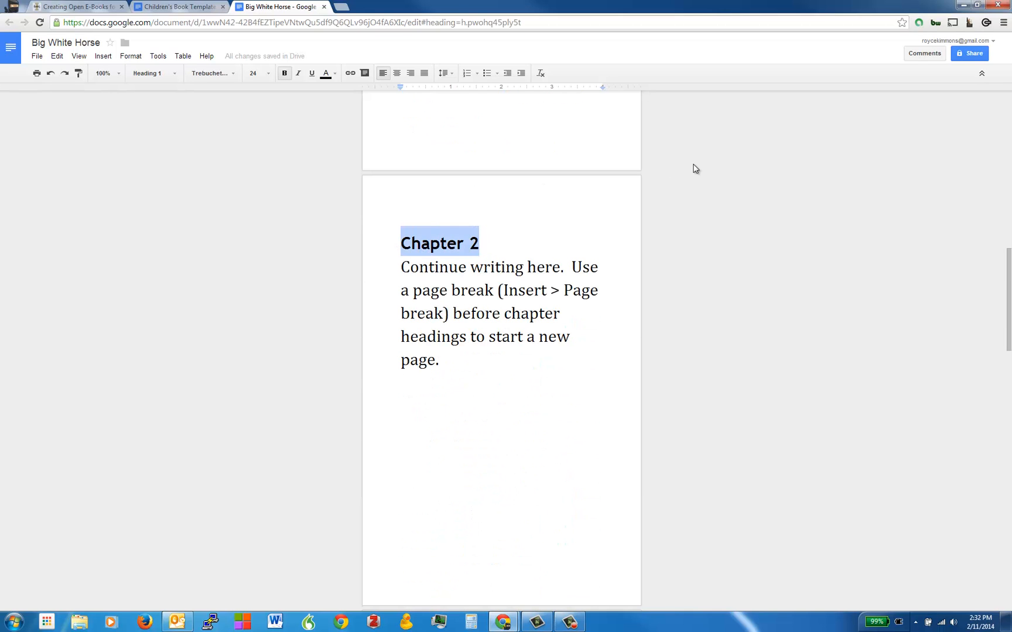
pyautogui.write('Food')
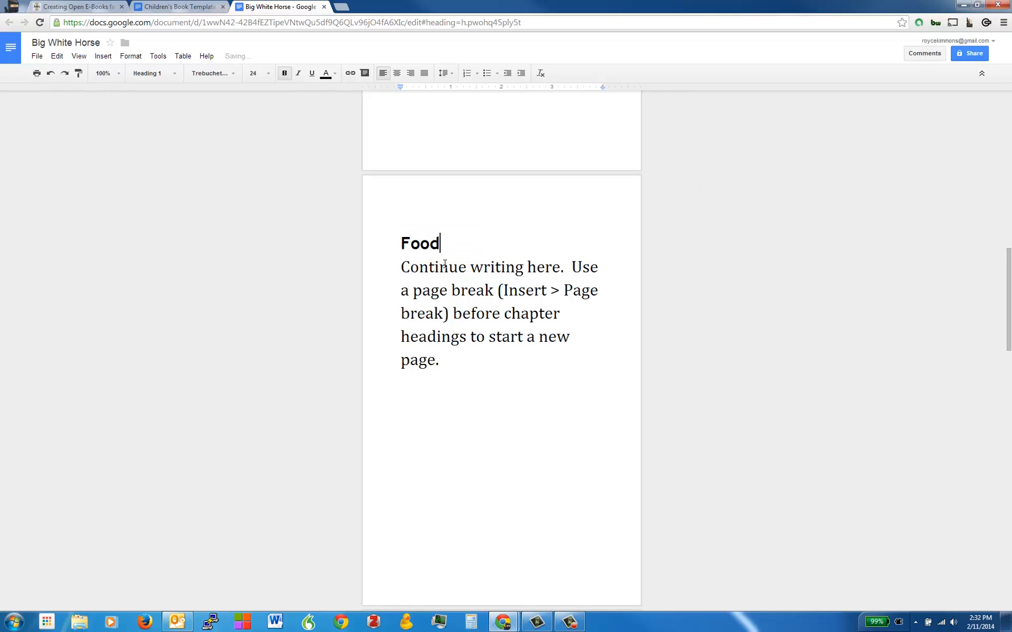
pyautogui.moveTo(401, 273); pyautogui.dragTo(455, 347)
pyautogui.write('The Big')
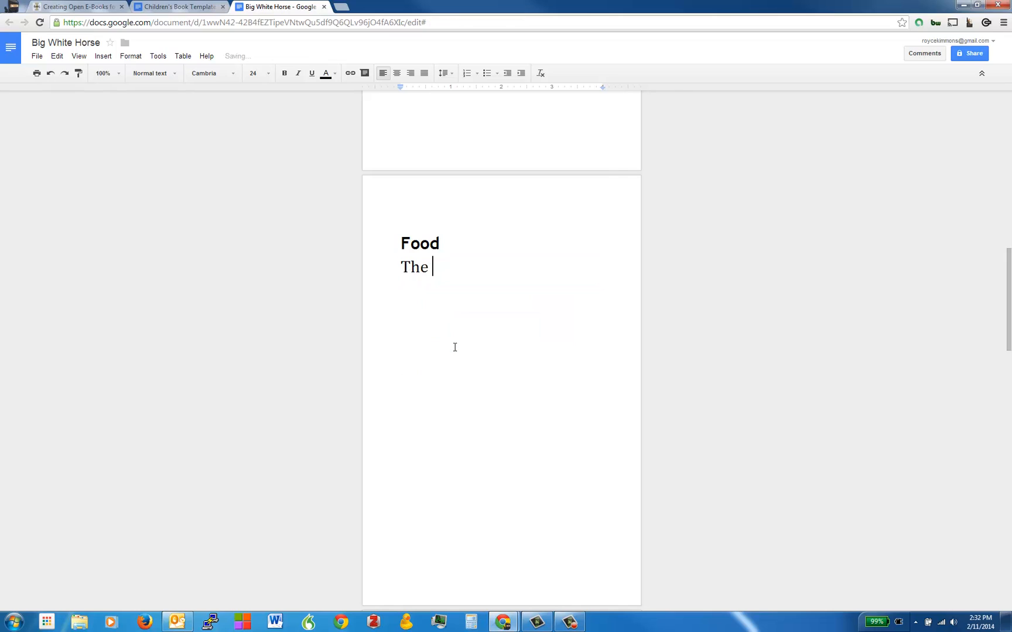
pyautogui.press('BackSpace')
pyautogui.press('BackSpace')
pyautogui.press('BackSpace')
pyautogui.write('big white horse loves')
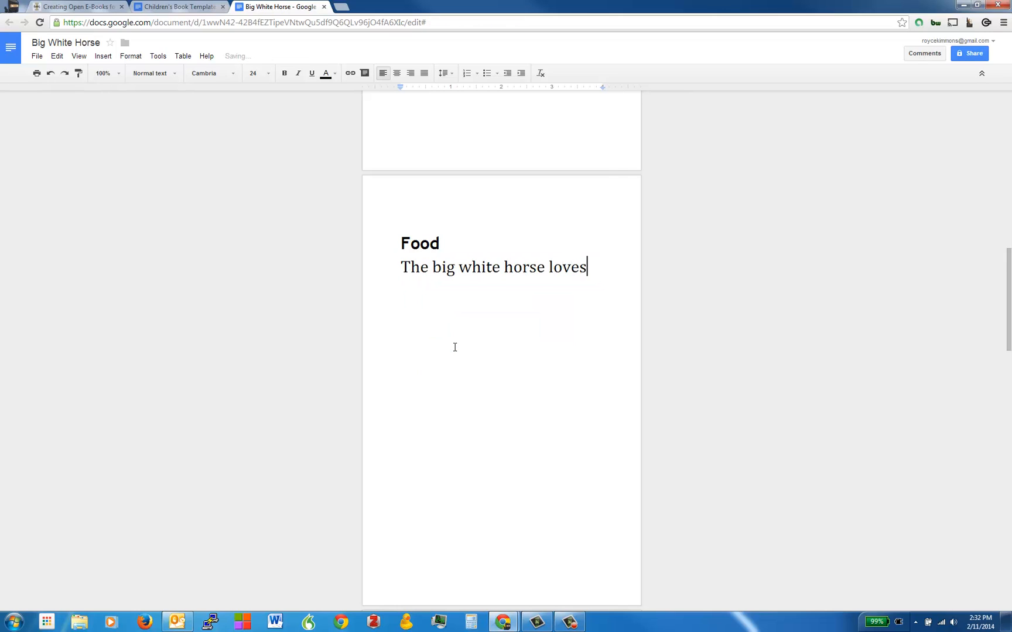
pyautogui.write(' to eat hay and carrots.')
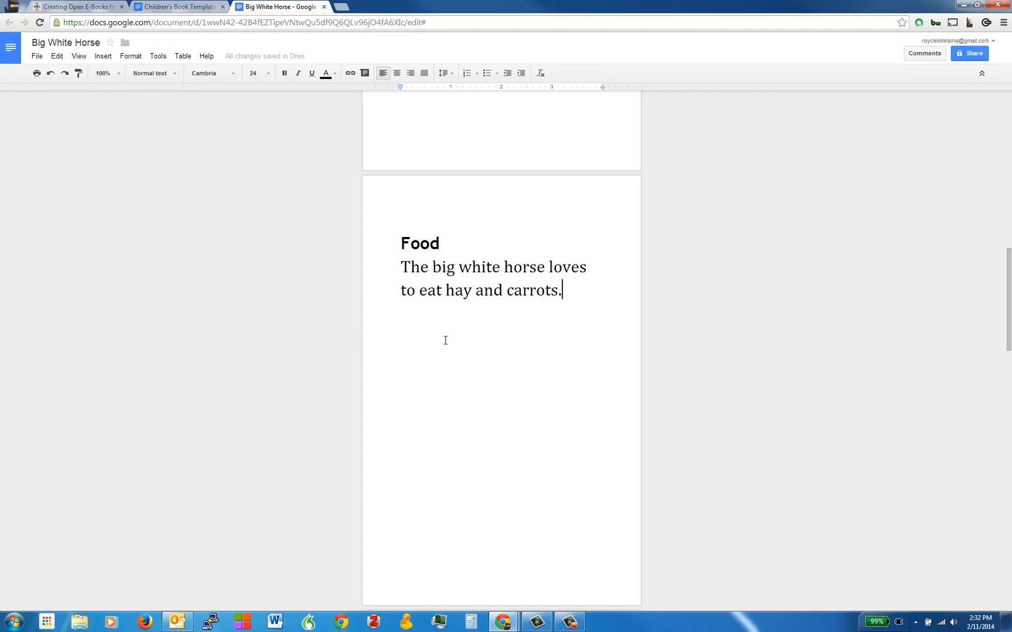
# Insert a page break on a new line after the Food chapter's sentence
pyautogui.scroll(-3, 469, 325)
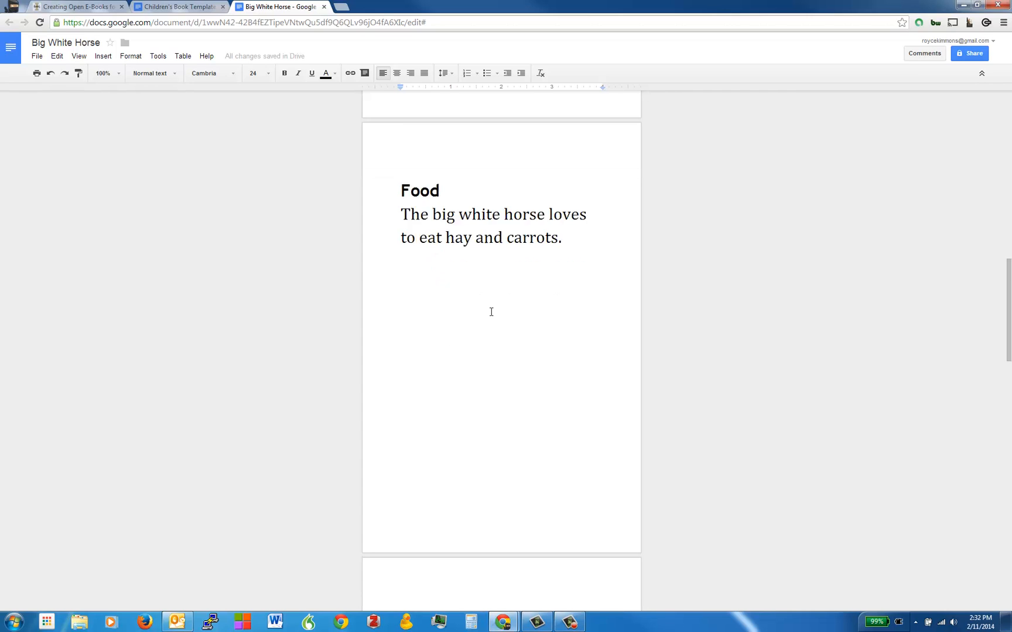
pyautogui.scroll(2, 586, 252)
pyautogui.press('Return')
pyautogui.click(103, 56)
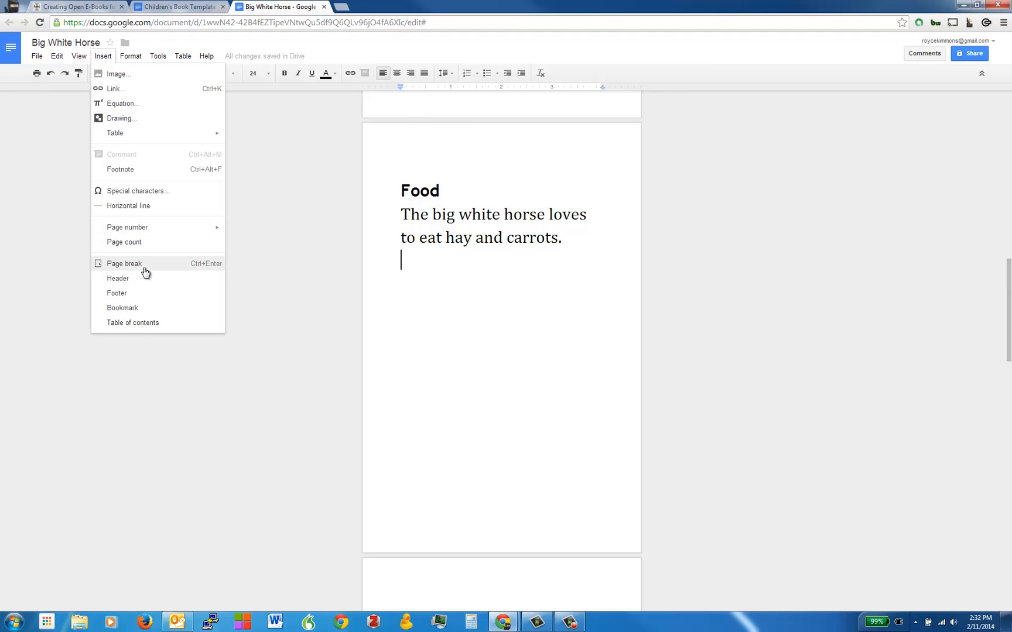
pyautogui.click(185, 266)
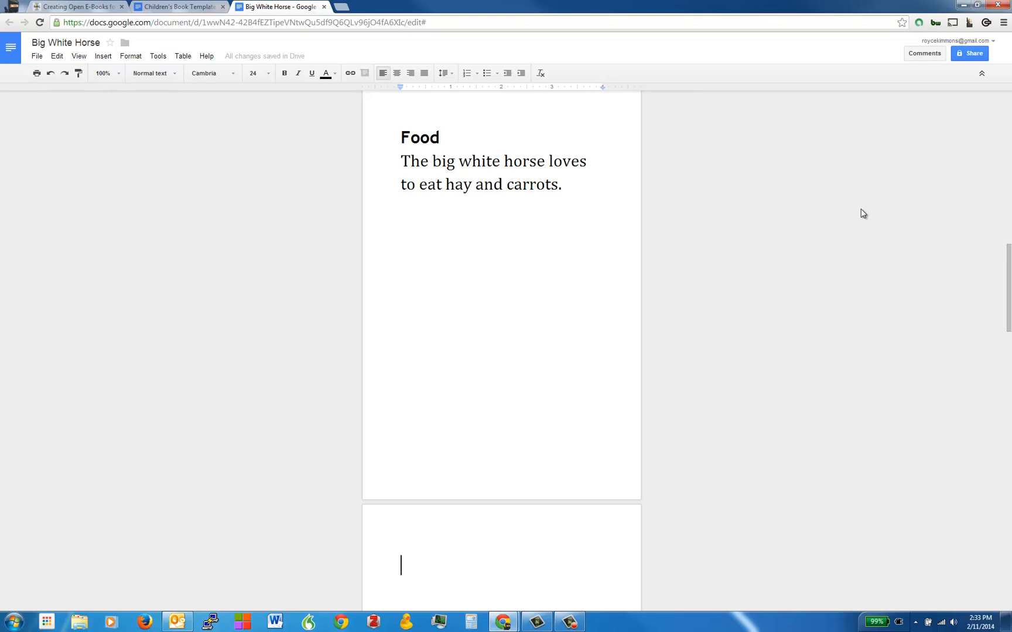
# Write "Fun" on the new page, followed by the line "The big white horse has fun running in the woods."
pyautogui.write('R')
pyautogui.press('BackSpace')
pyautogui.write('Fun')
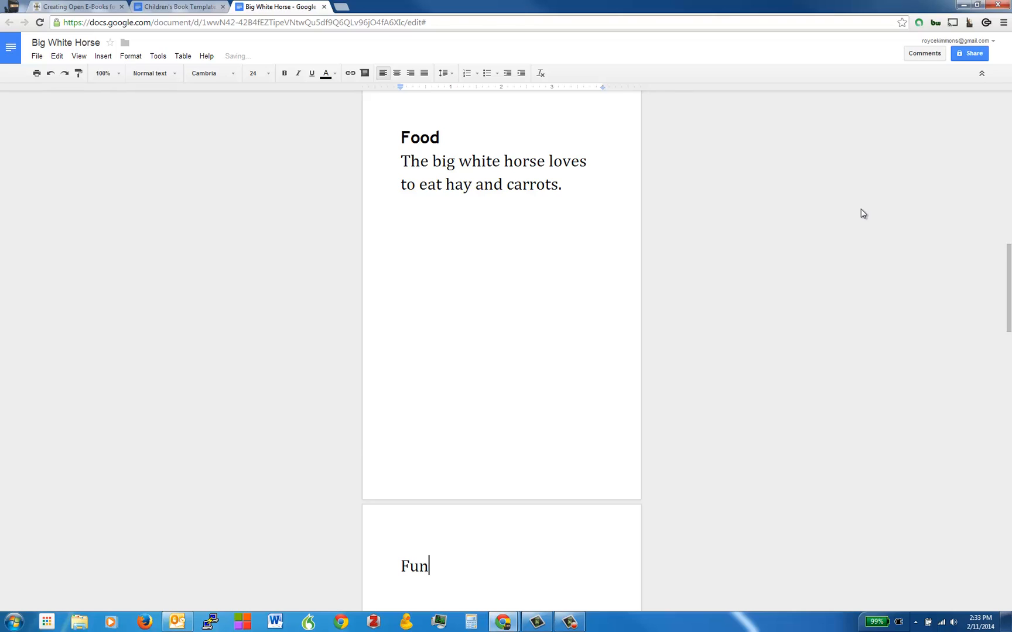
pyautogui.press('Return')
pyautogui.write('The big w')
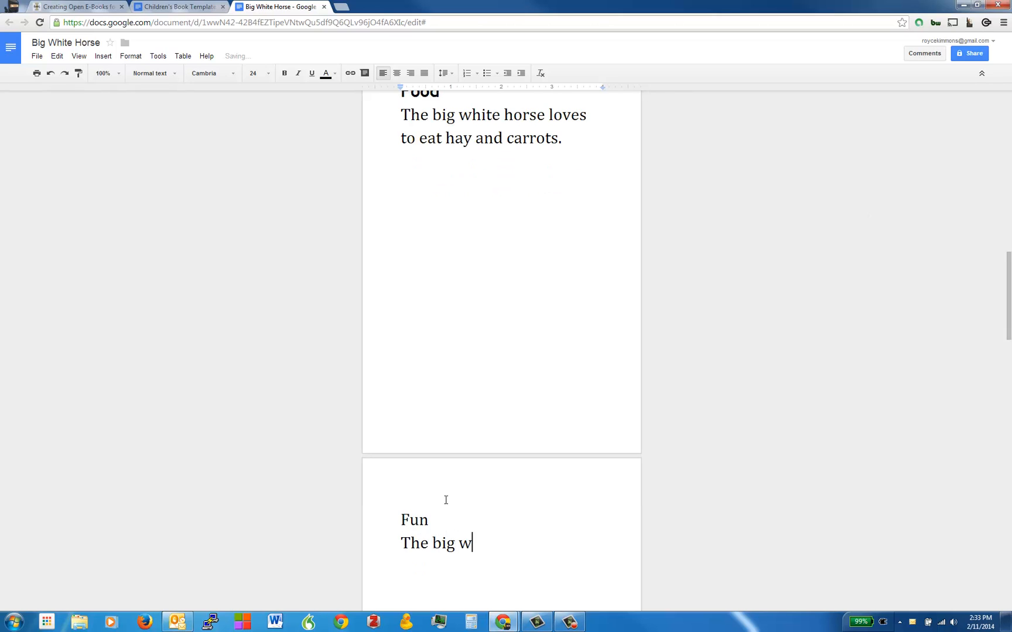
pyautogui.write('hite horse has fun ')
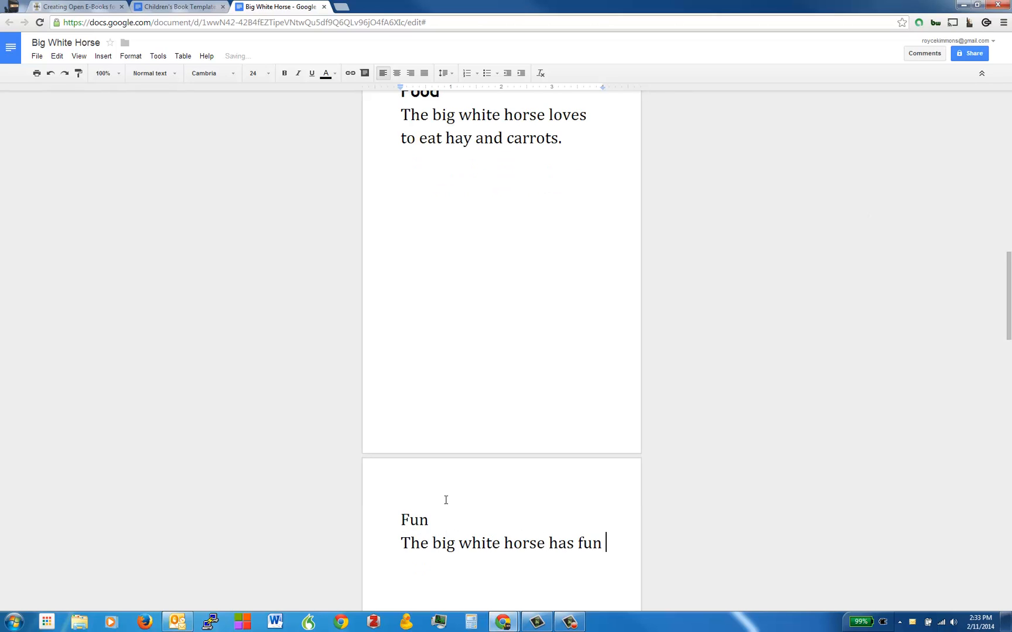
pyautogui.write('running in the woo')
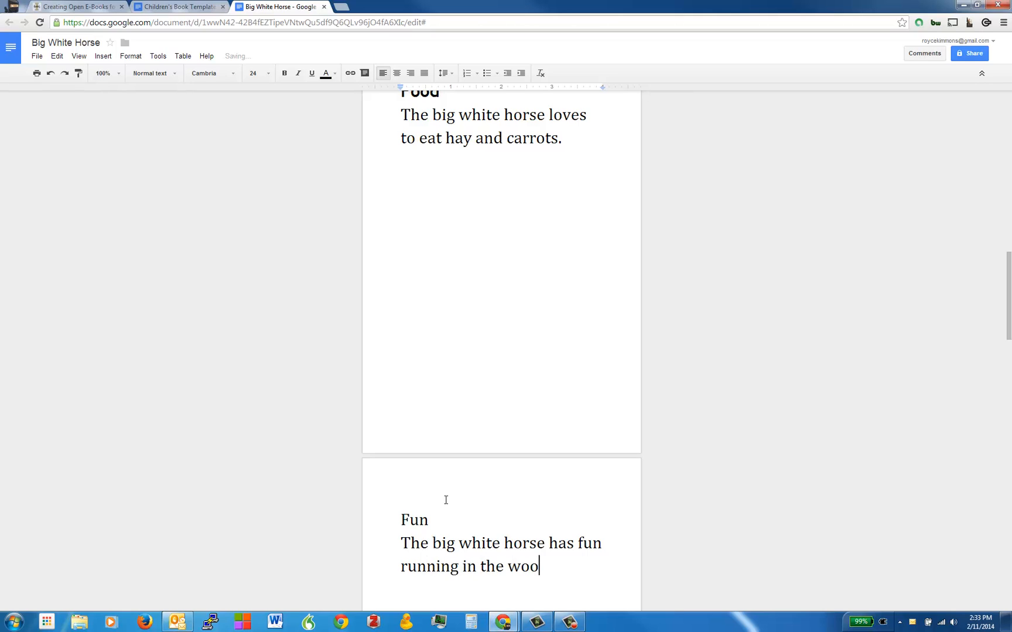
pyautogui.write('ds.')
# Apply the Heading 1 style to the chapter name "Fun"
pyautogui.click(417, 519)
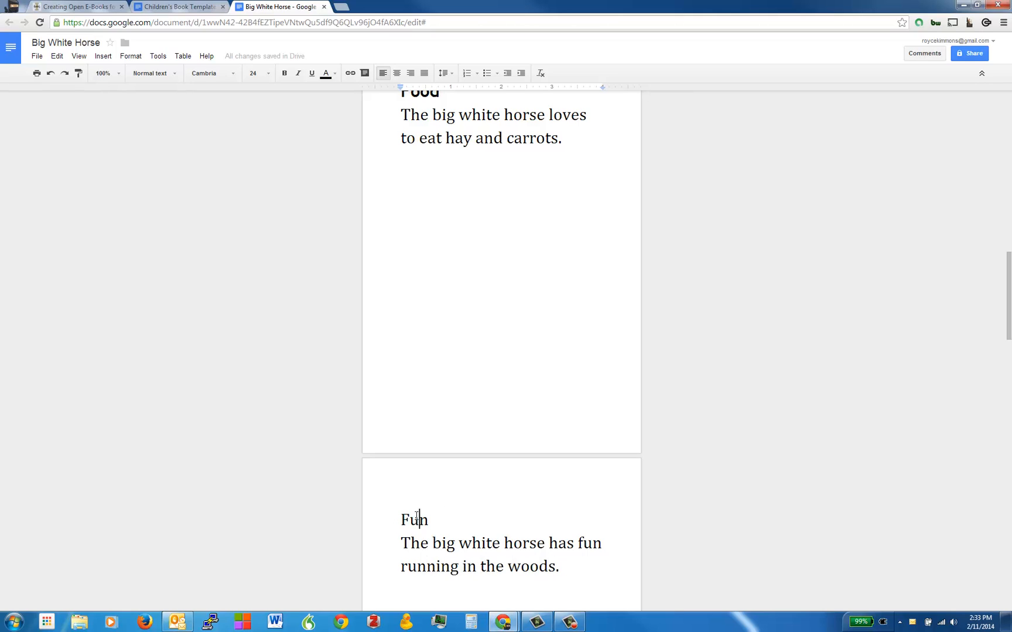
pyautogui.doubleClick(417, 518)
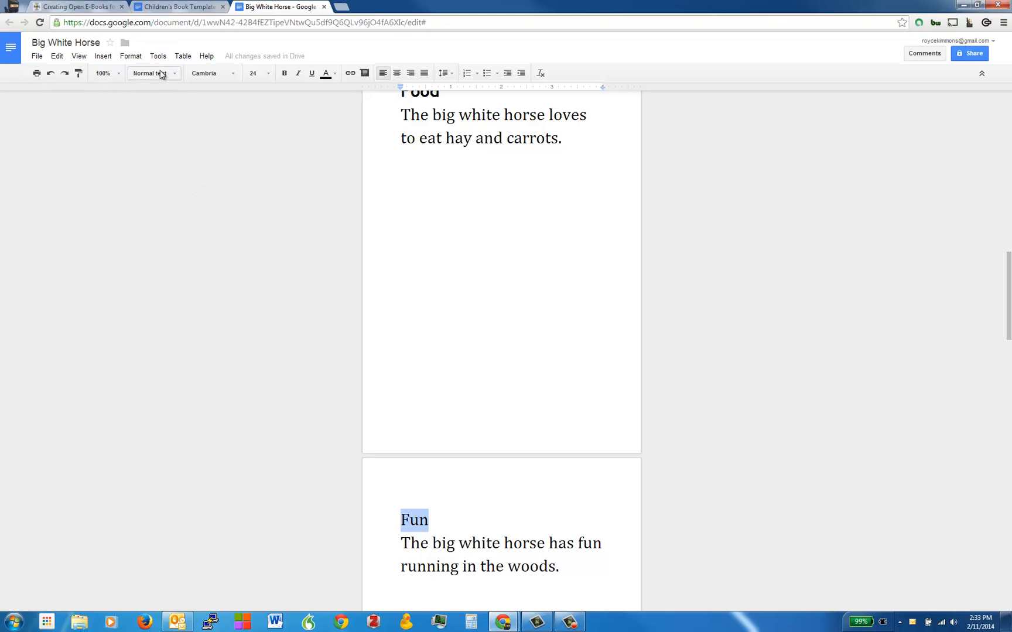
pyautogui.click(158, 73)
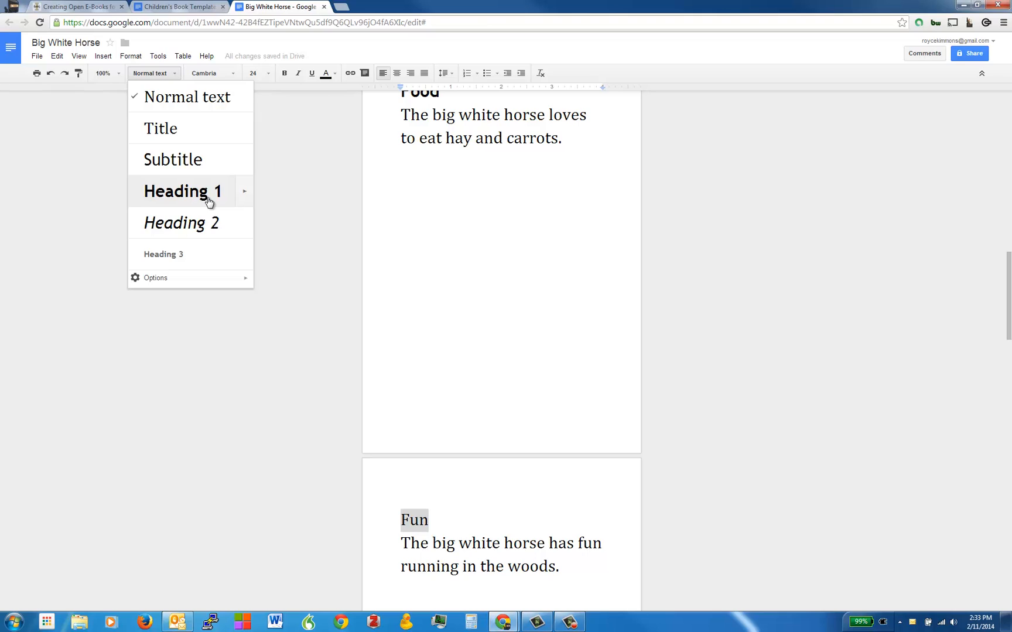
pyautogui.click(208, 200)
pyautogui.click(422, 523)
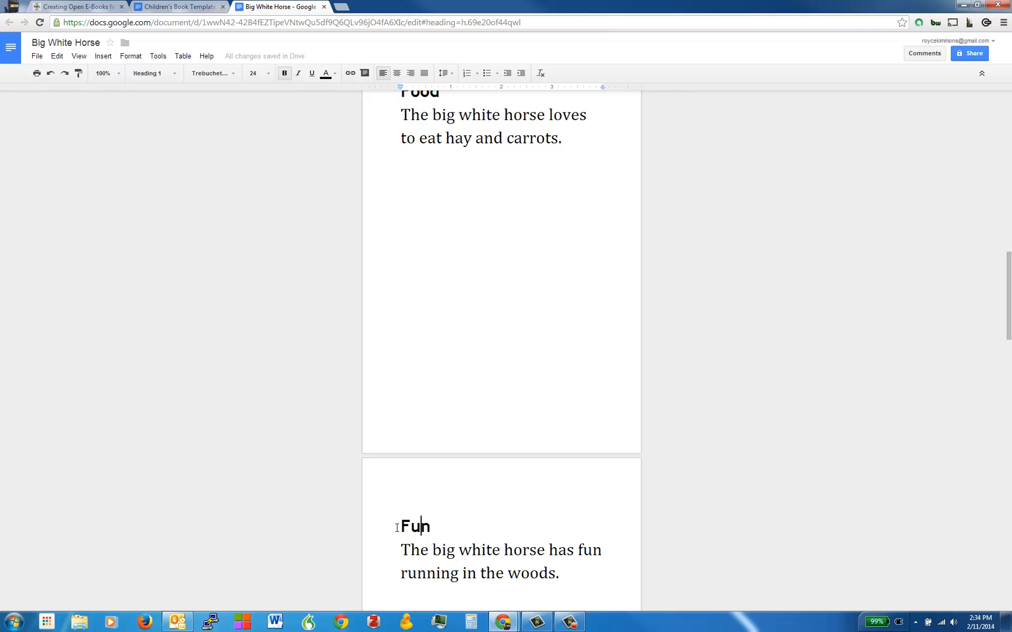
# Check which paragraph styles are applied to the Fun heading, its body sentence and the book title on the cover page
pyautogui.click(396, 527)
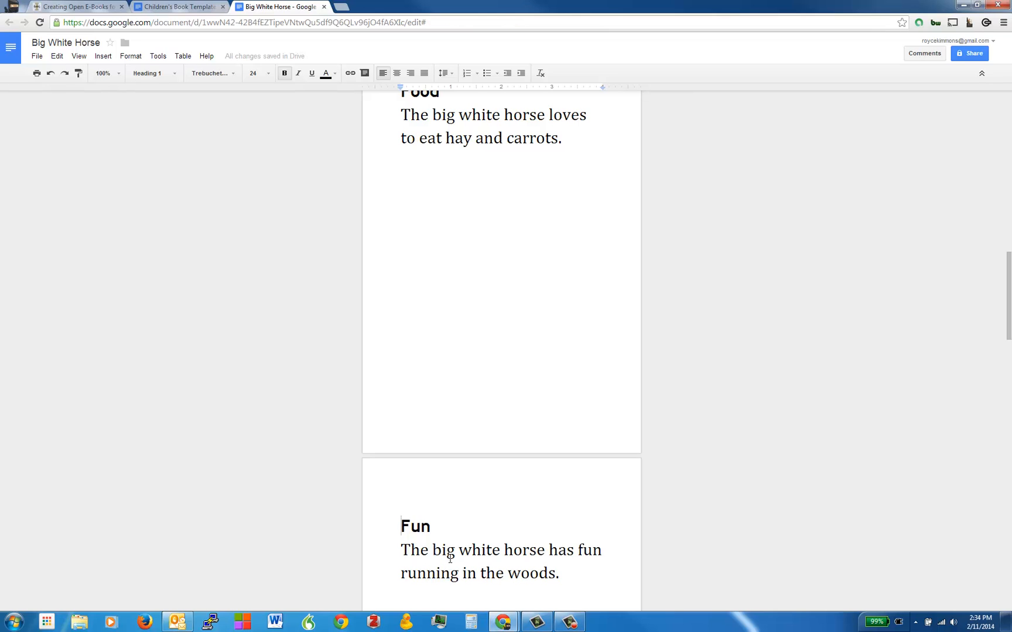
pyautogui.click(450, 559)
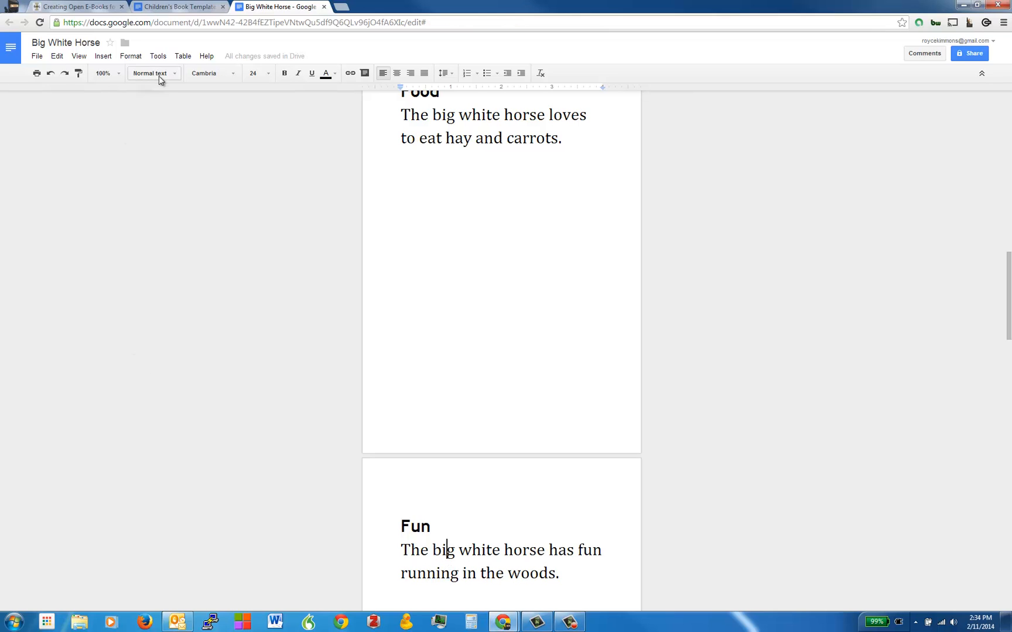
pyautogui.scroll(3, 454, 229)
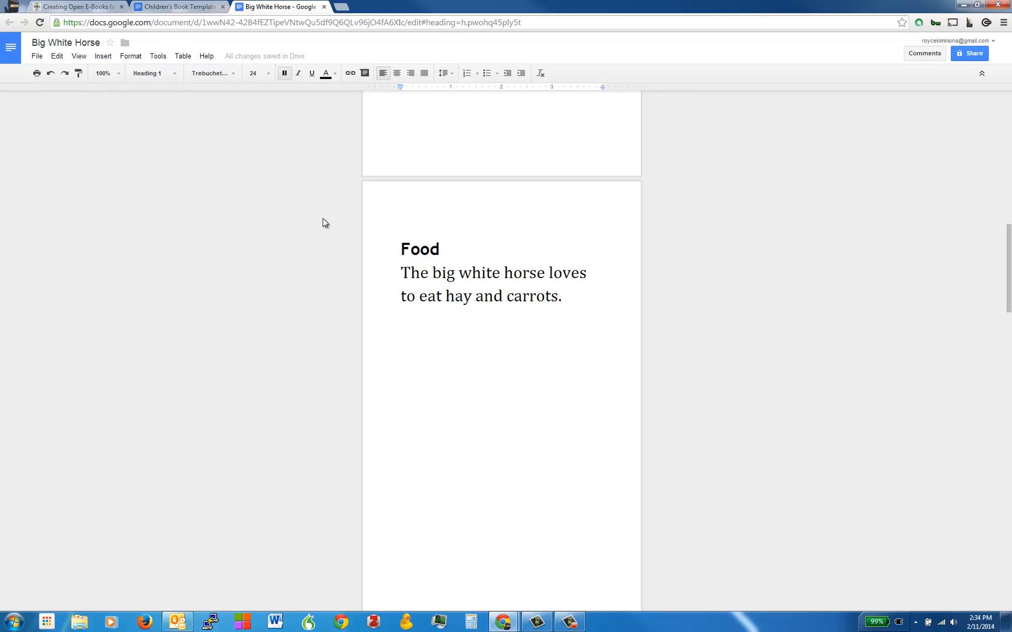
pyautogui.scroll(5, 592, 229)
pyautogui.scroll(7, 592, 230)
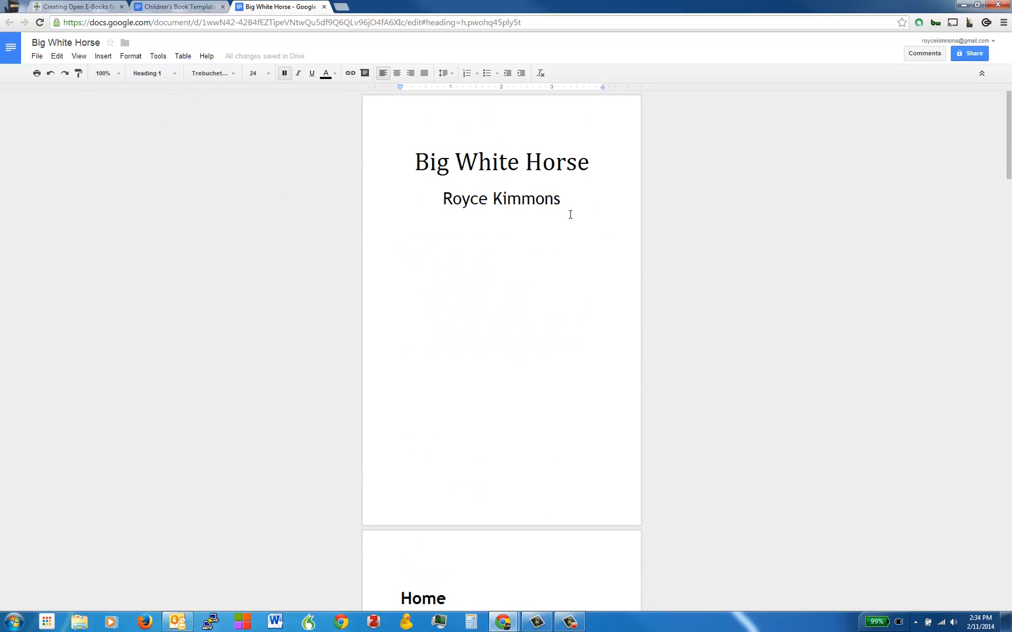
pyautogui.click(506, 164)
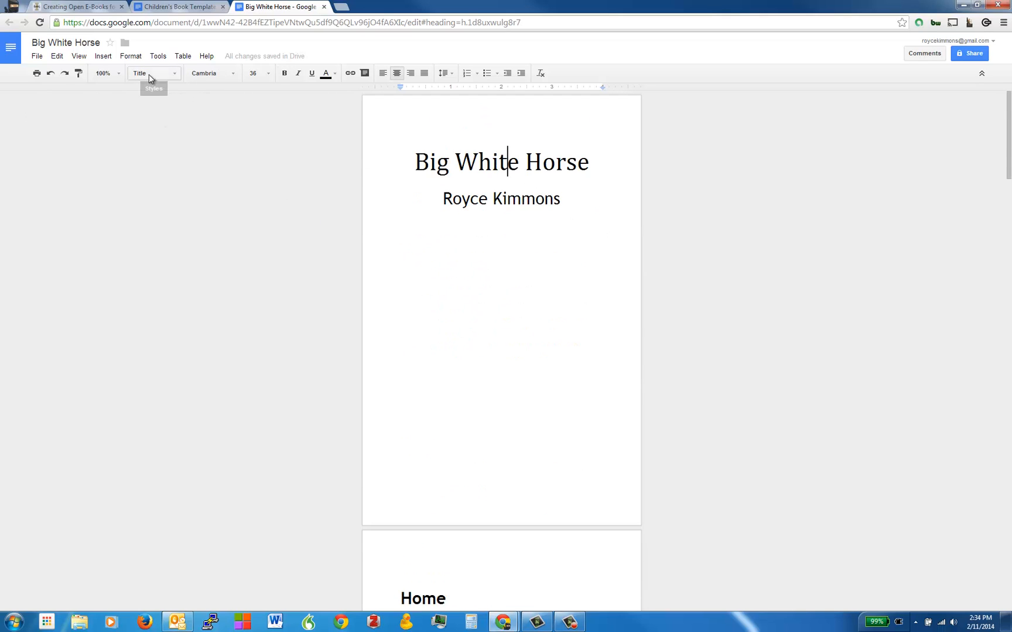
pyautogui.press('Down')
pyautogui.click(417, 163)
# Review the image source options for inserting a picture below the Fun chapter's sentence, and close the dialog without inserting one
pyautogui.scroll(-14, 508, 321)
pyautogui.scroll(-7, 518, 325)
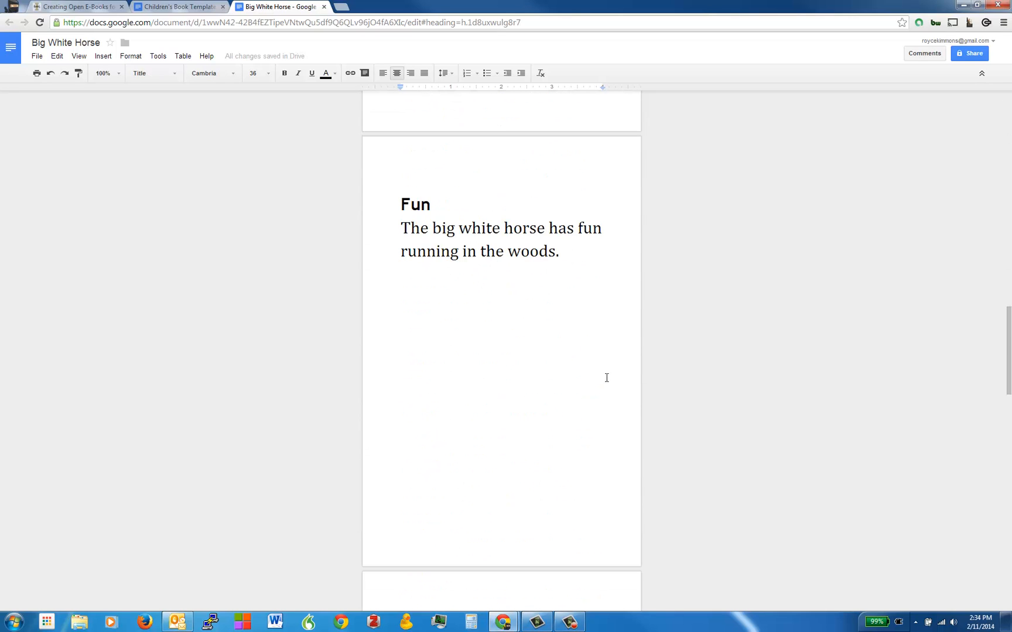
pyautogui.scroll(-3, 605, 377)
pyautogui.scroll(3, 594, 364)
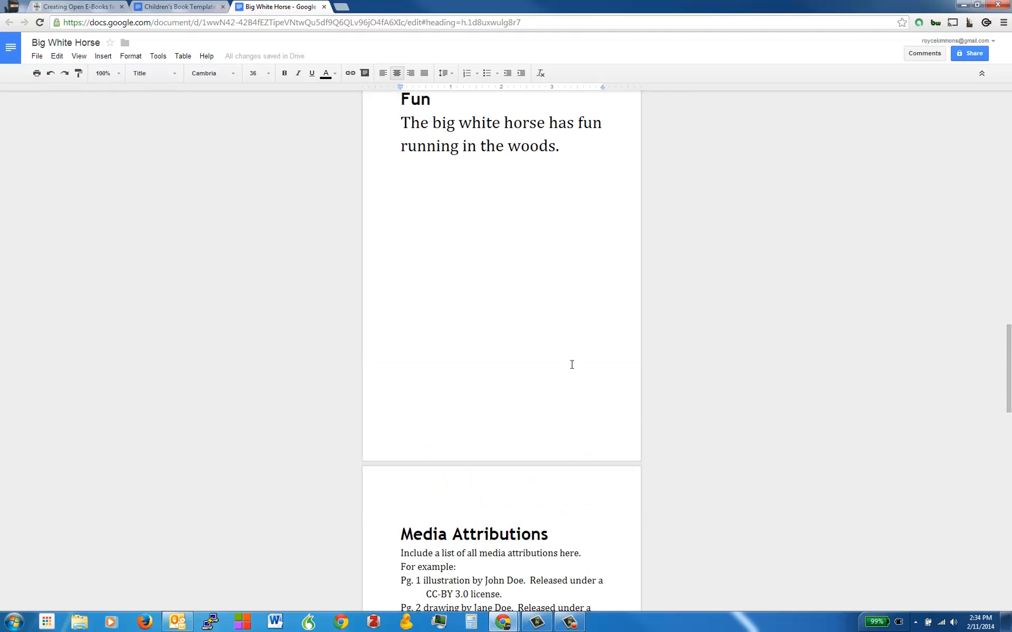
pyautogui.click(527, 275)
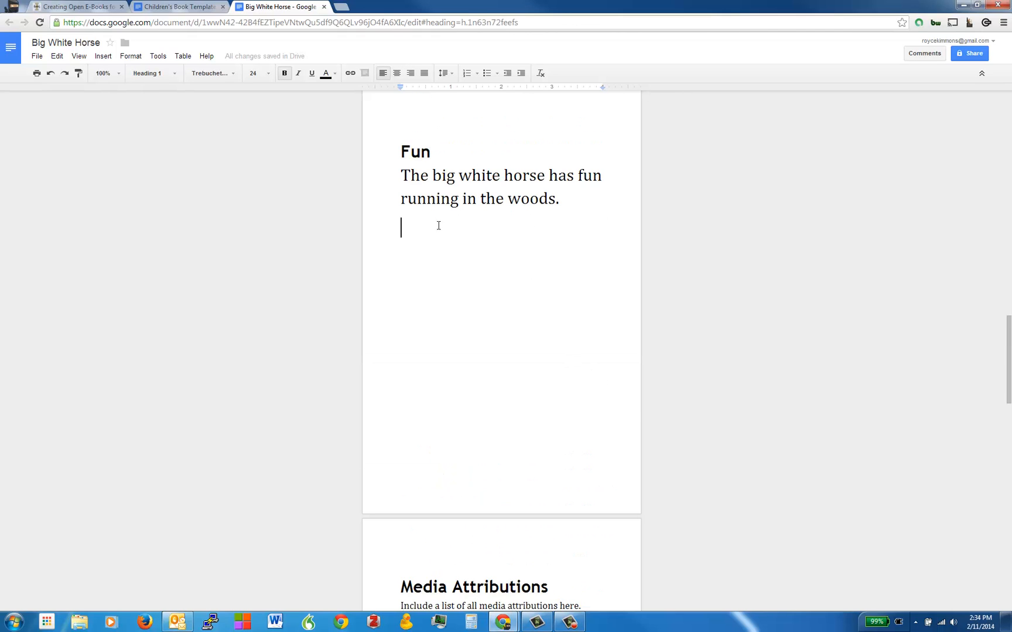
pyautogui.click(103, 56)
pyautogui.click(116, 75)
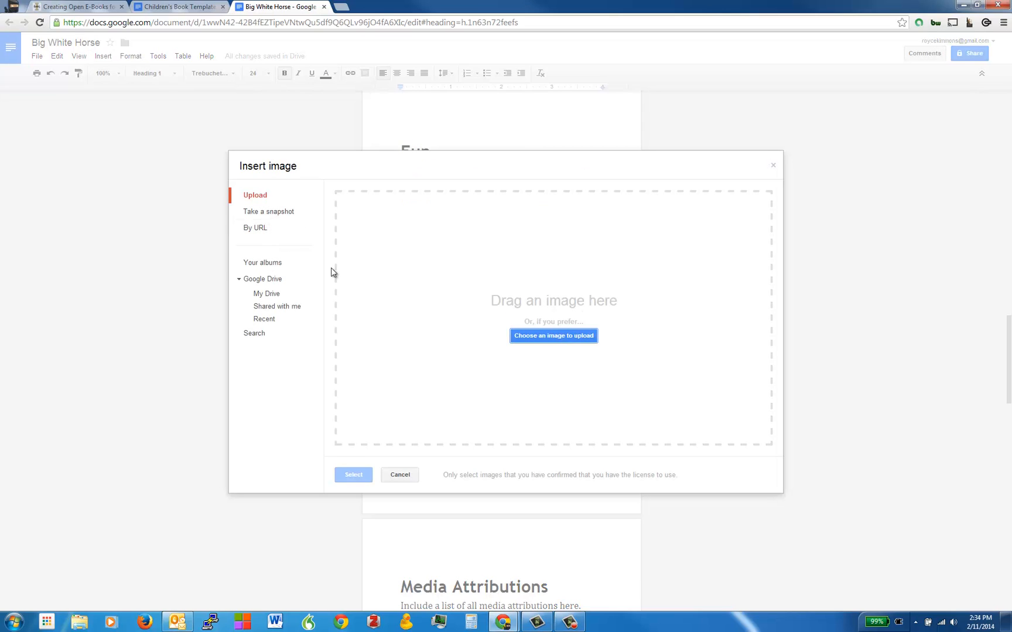
pyautogui.click(409, 474)
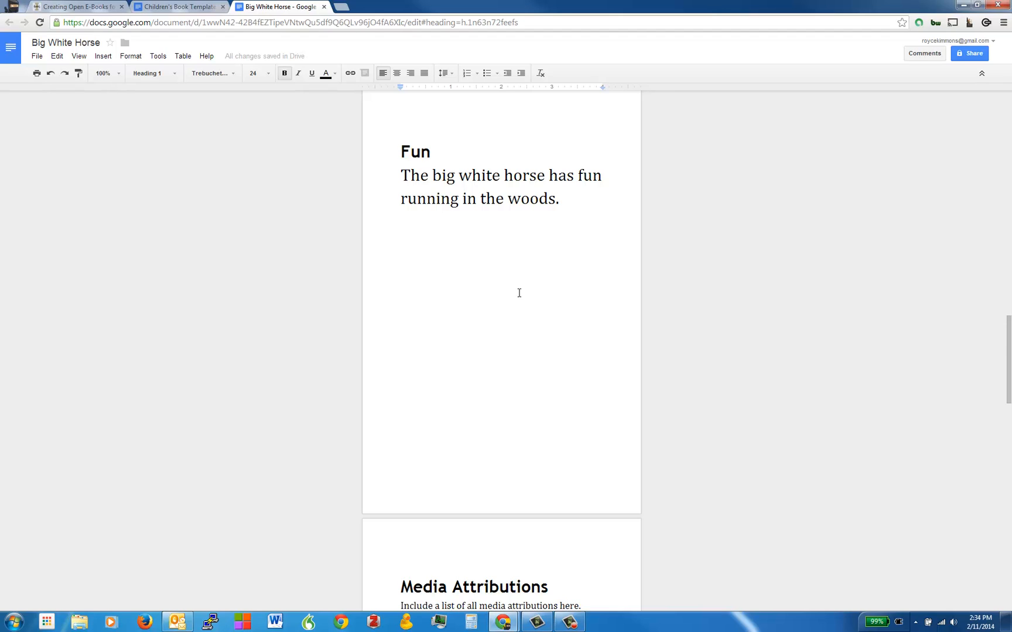
# Examine the template's closing pages: the Media Attributions examples, the Works Referenced example and the CC-BY 3.0 license page
pyautogui.scroll(-3, 518, 295)
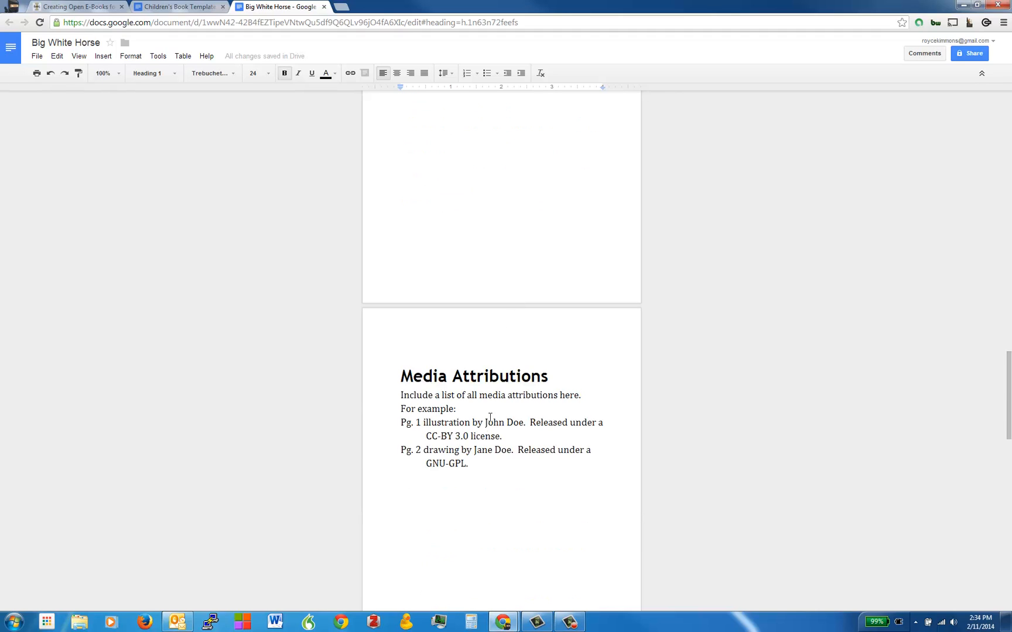
pyautogui.click(520, 436)
pyautogui.moveTo(519, 436); pyautogui.dragTo(506, 436)
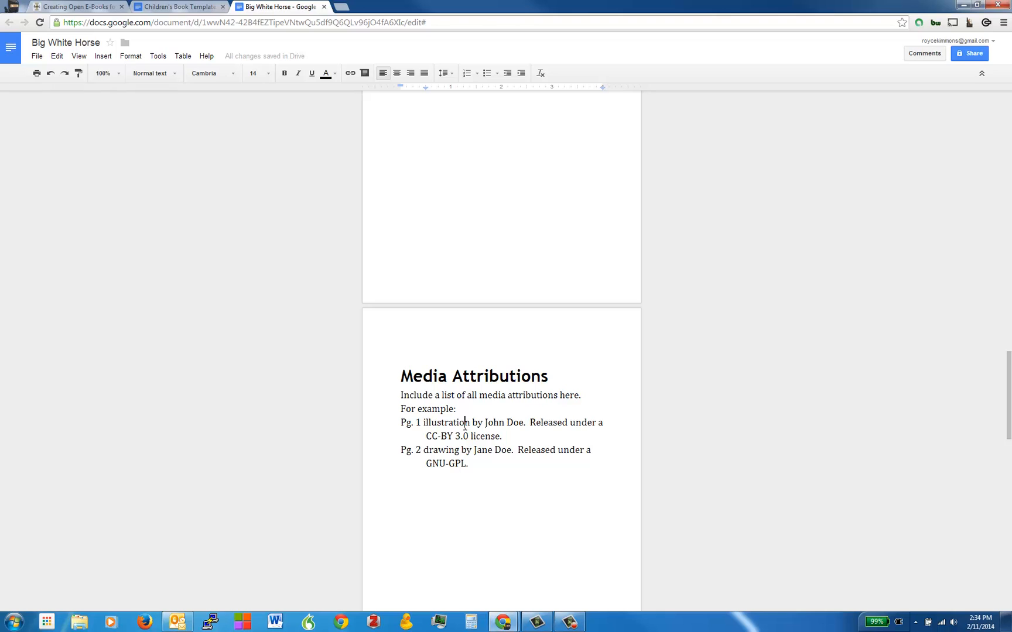
pyautogui.click(538, 435)
pyautogui.scroll(-1, 546, 403)
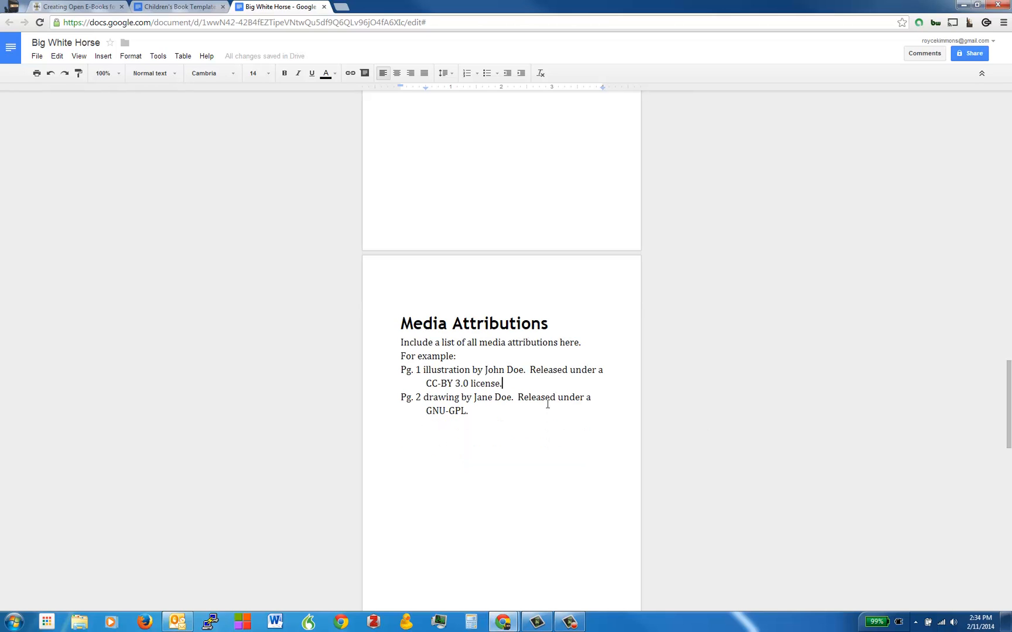
pyautogui.scroll(-2, 547, 404)
pyautogui.scroll(-3, 549, 404)
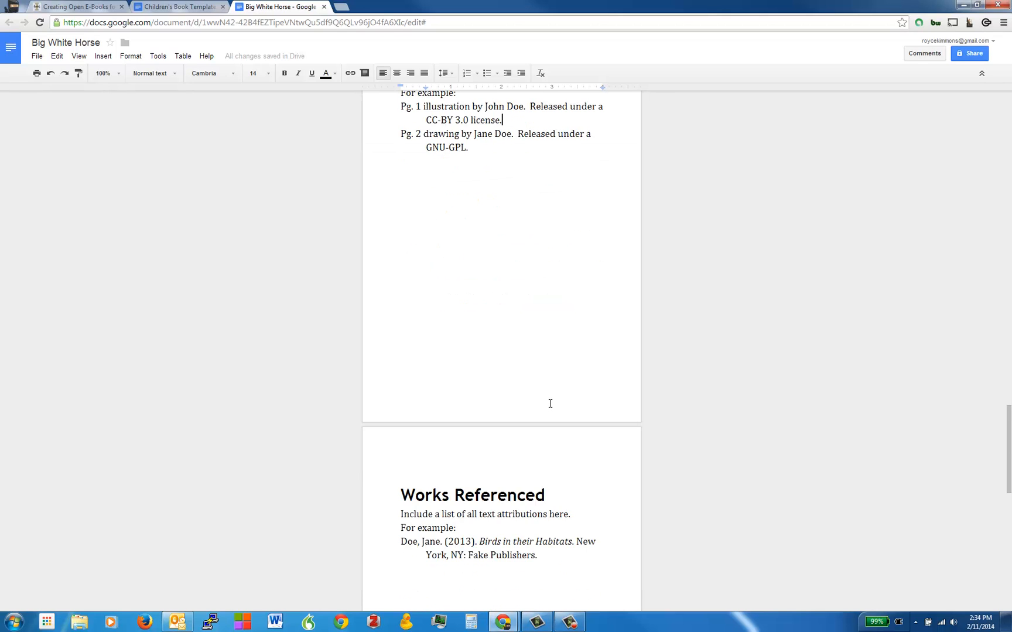
pyautogui.scroll(-5, 550, 403)
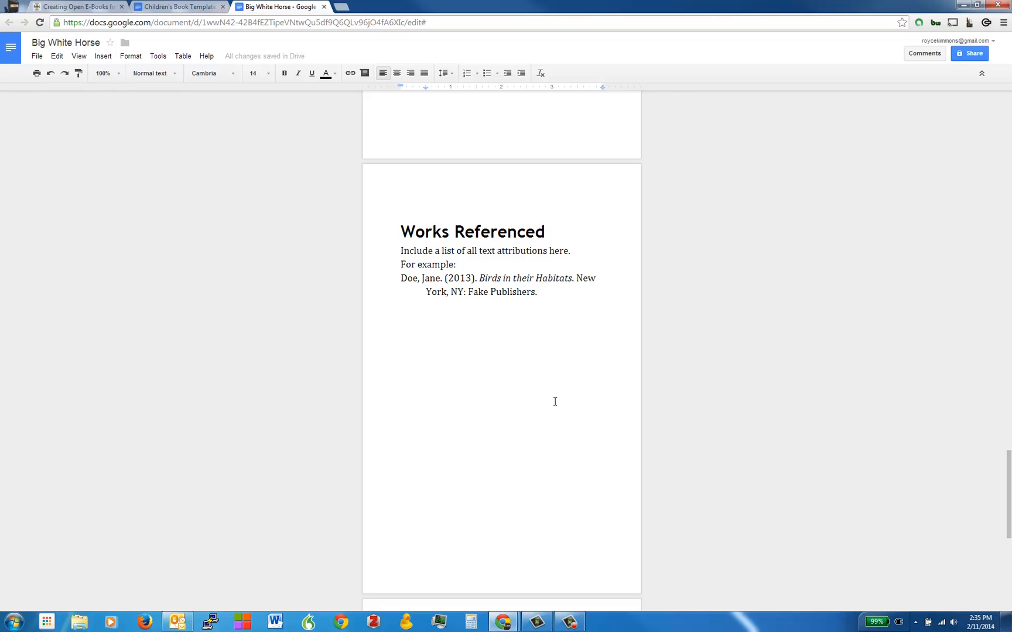
pyautogui.scroll(-6, 555, 402)
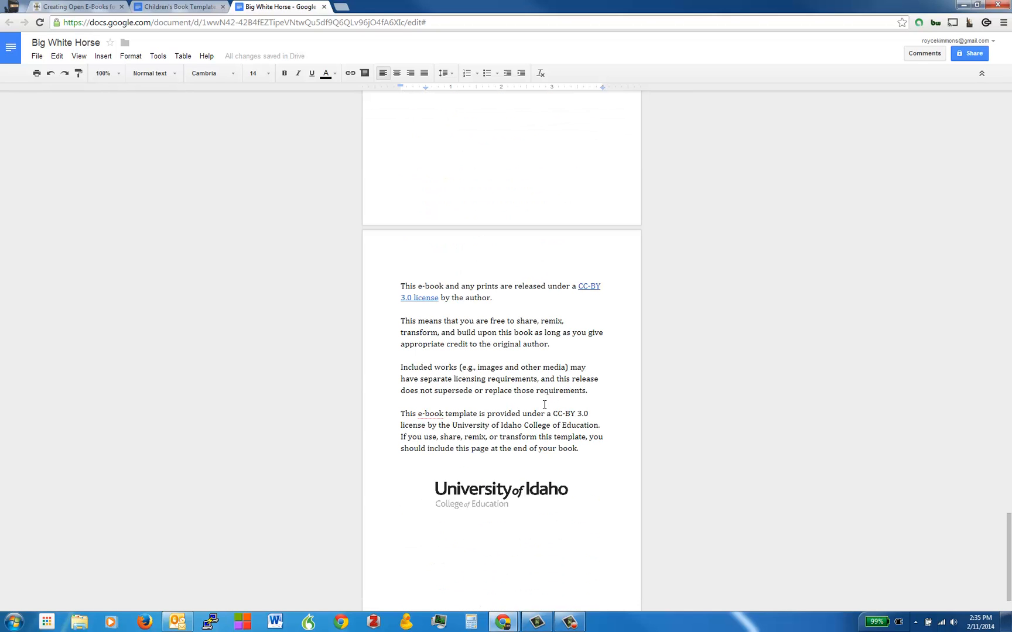
pyautogui.click(534, 404)
# Download the book in Microsoft Word (.docx) format and open the downloaded file
pyautogui.scroll(20, 551, 278)
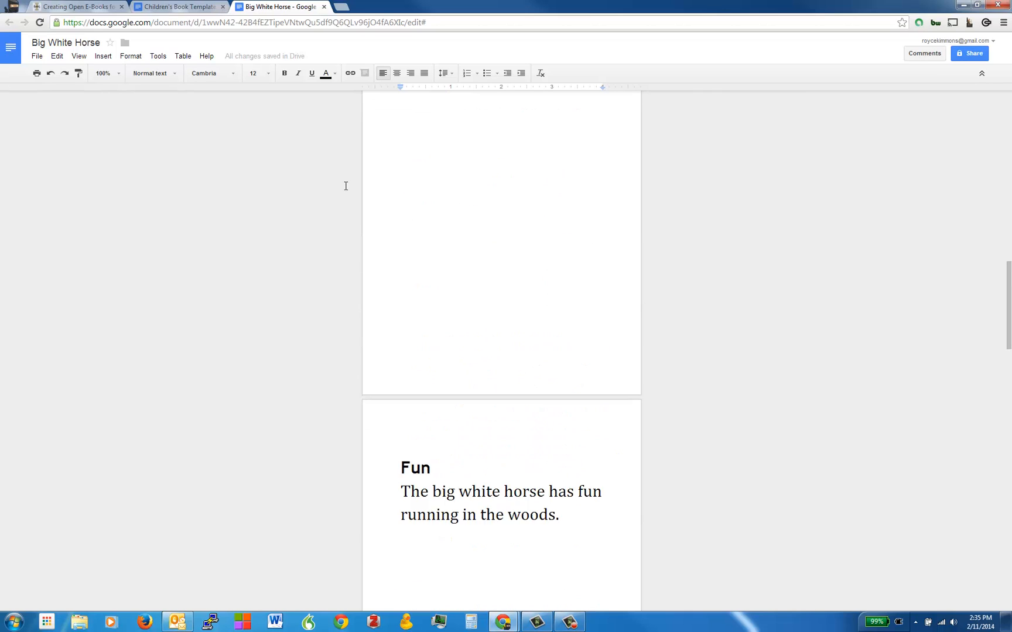
pyautogui.scroll(3, 346, 186)
pyautogui.click(37, 56)
pyautogui.moveTo(92, 213)
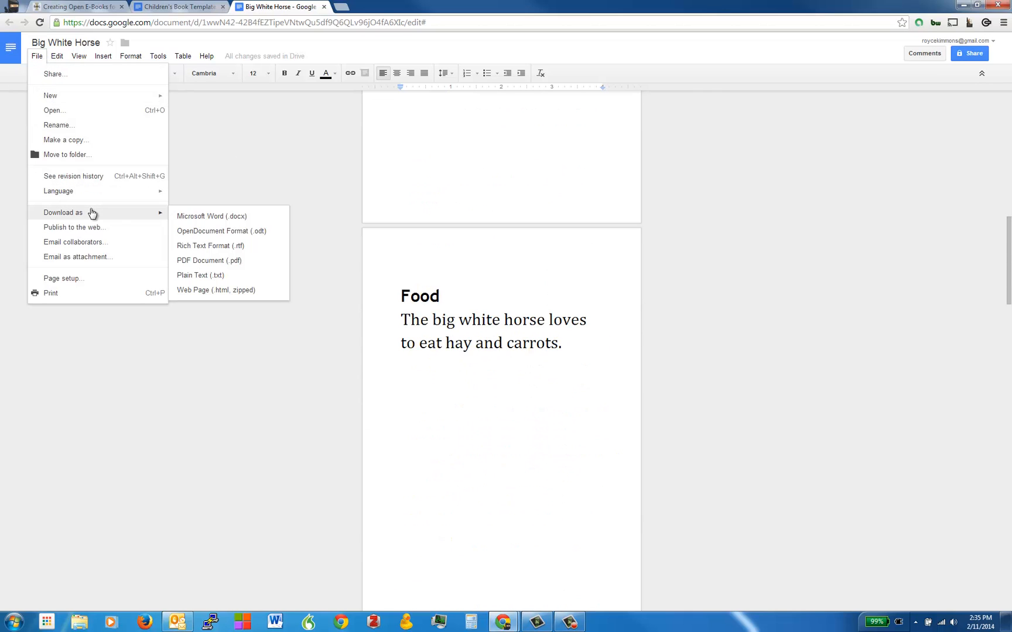
pyautogui.click(268, 217)
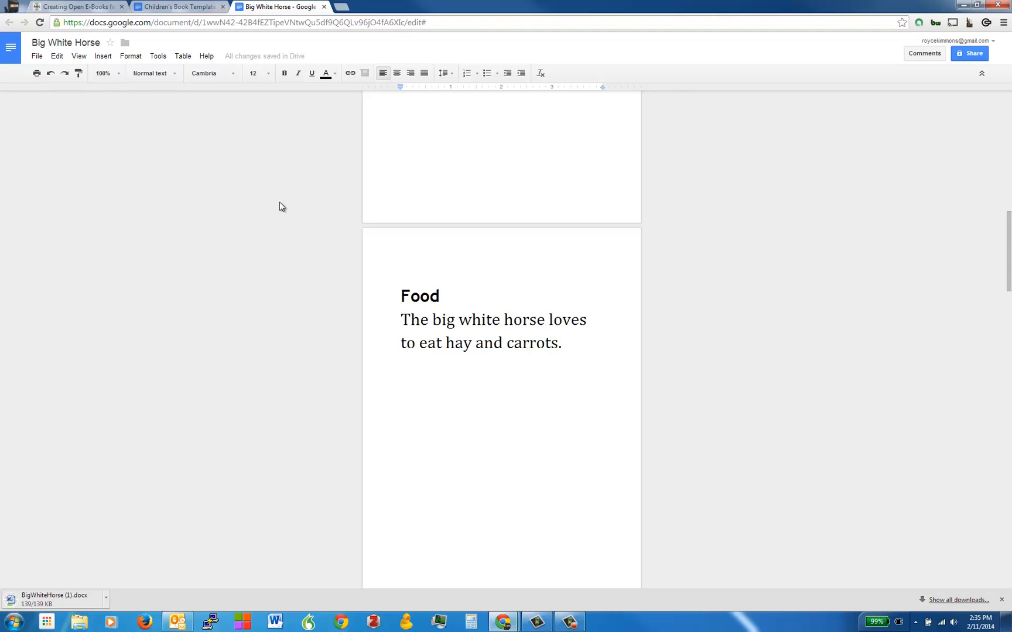
pyautogui.click(109, 598)
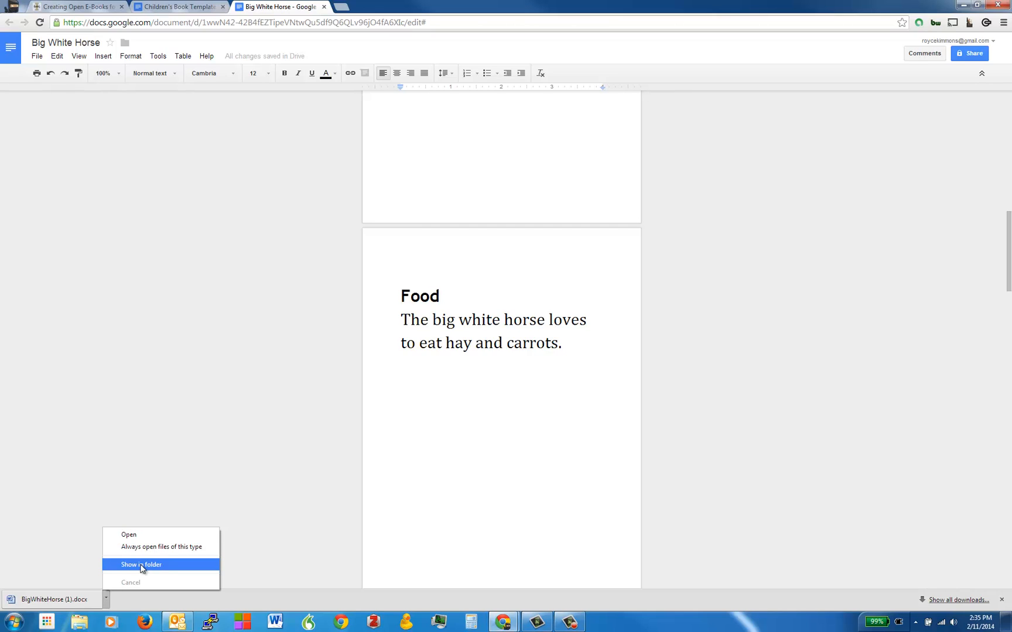
pyautogui.click(69, 598)
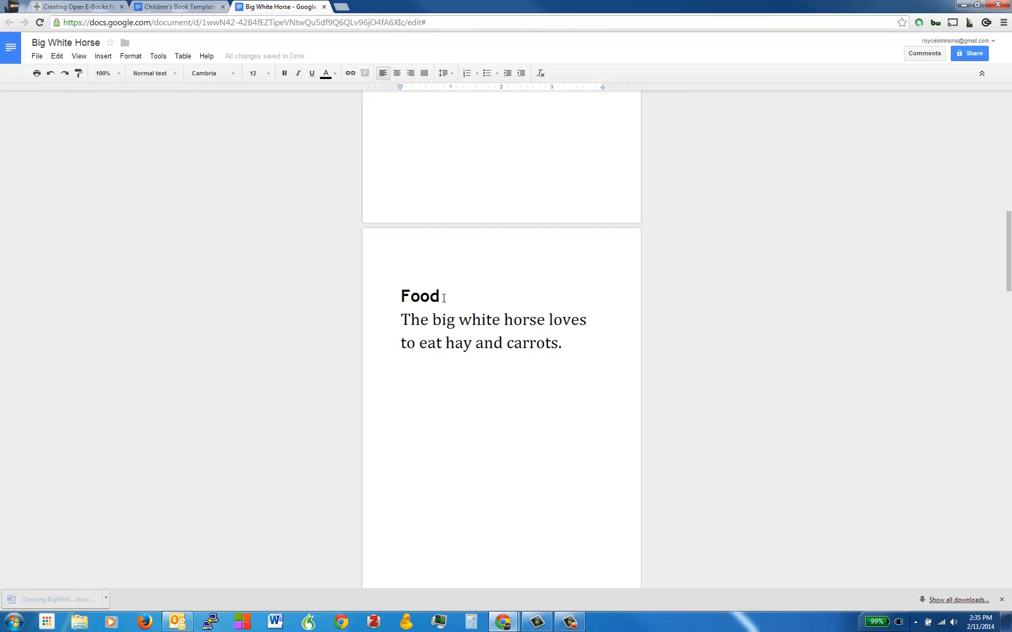